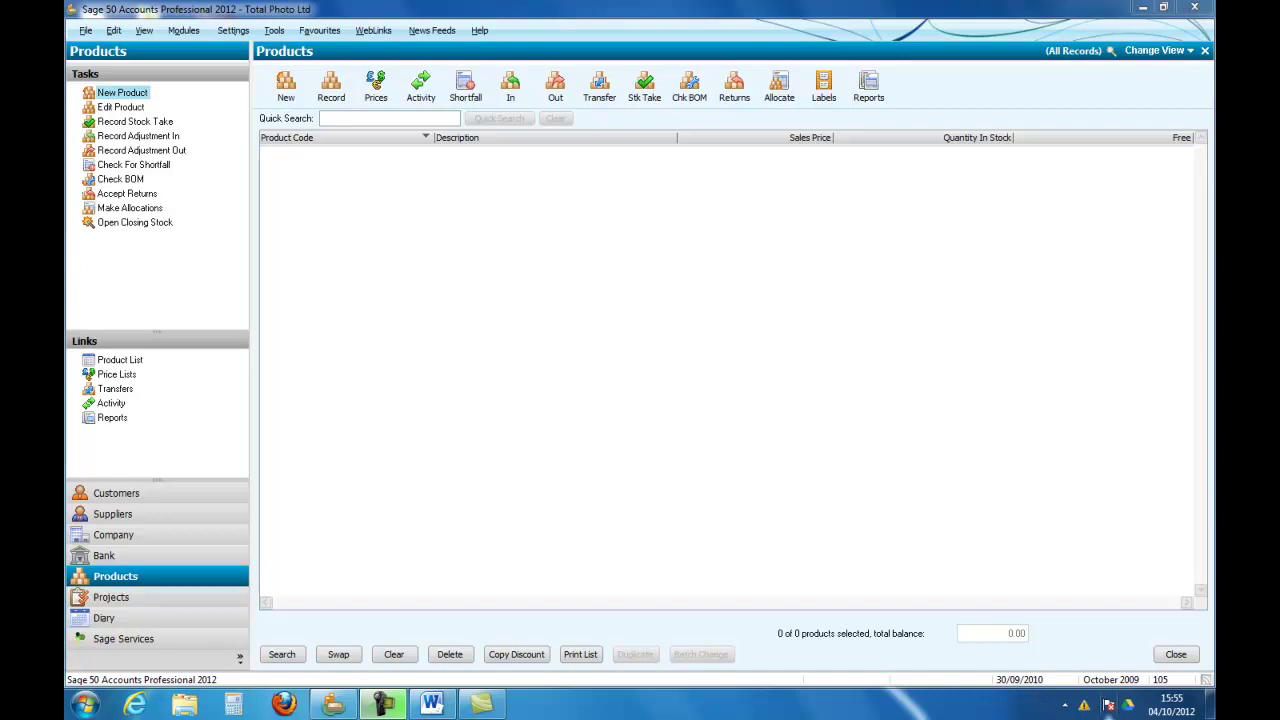
Check the company's financial year start, closing all other open windows when asked
mouse_move(1158, 710)
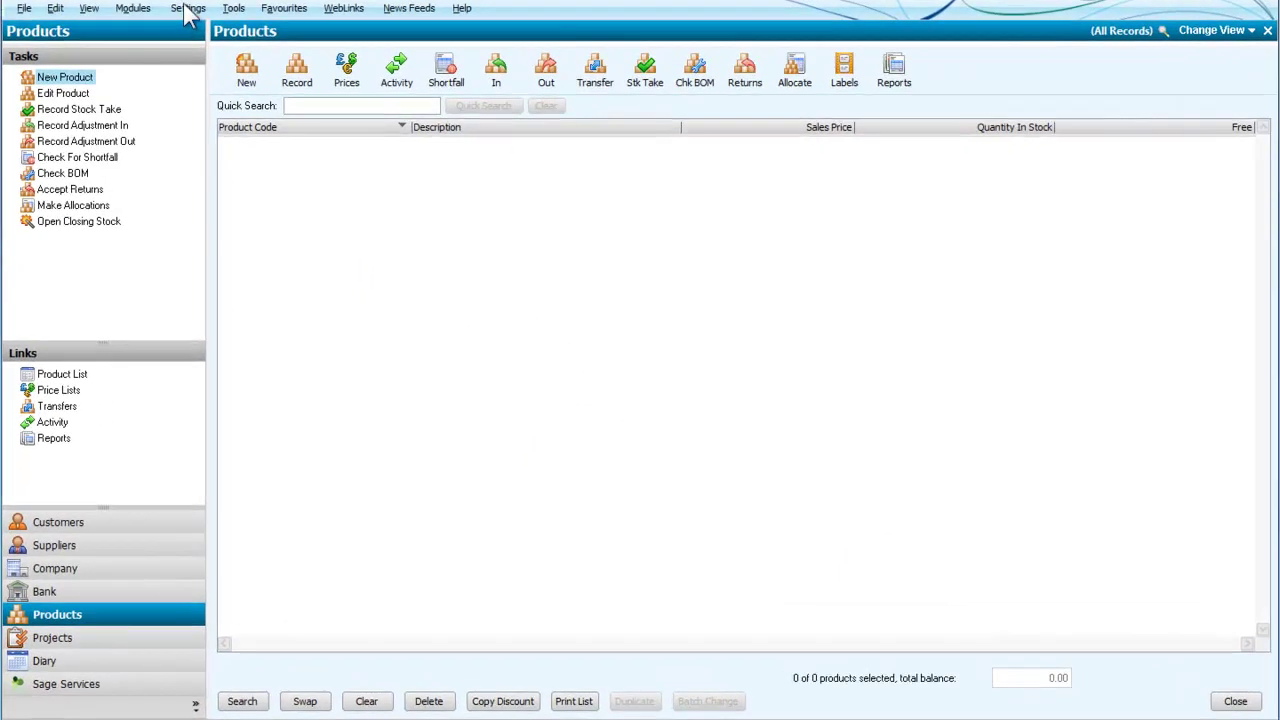
left_click(186, 8)
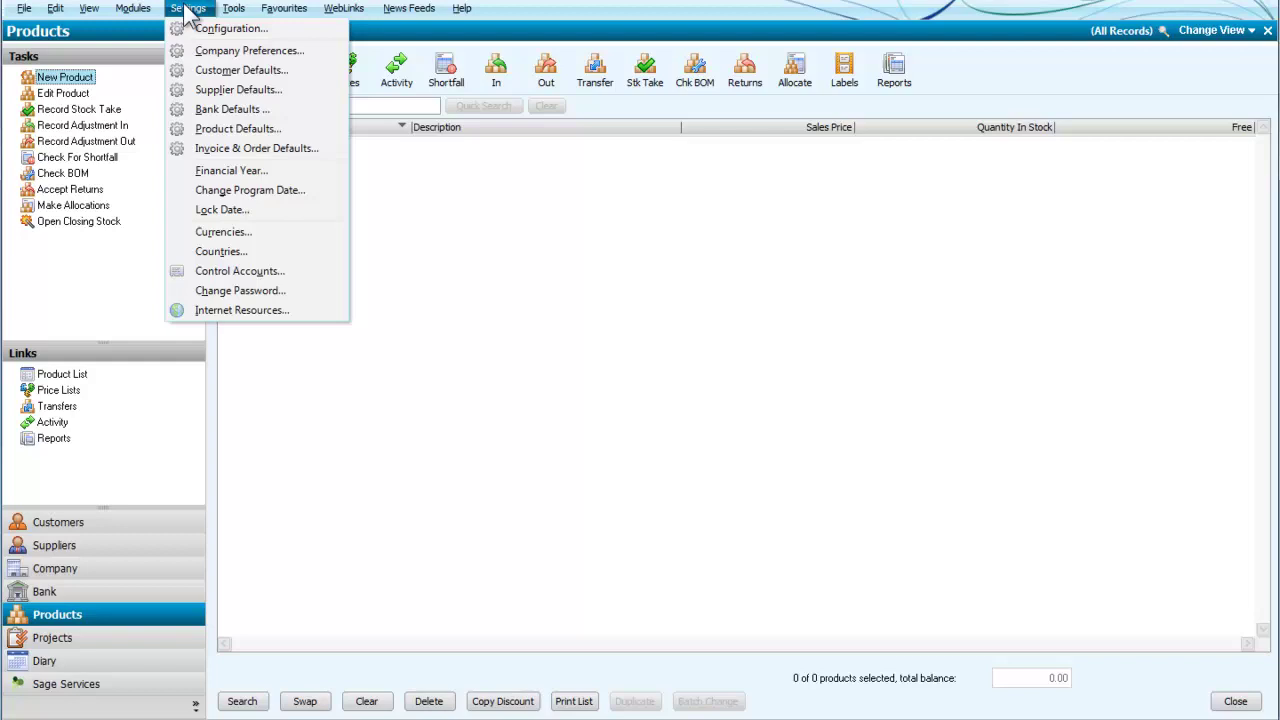
left_click(226, 172)
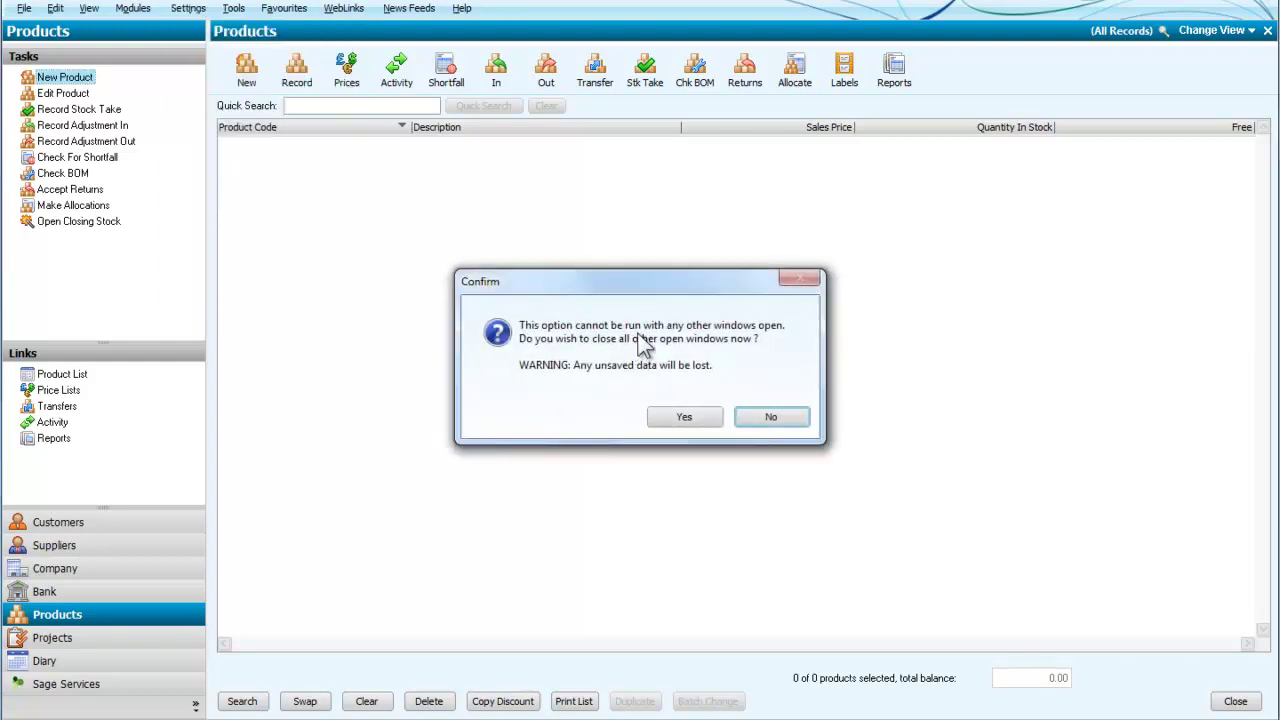
left_click(684, 417)
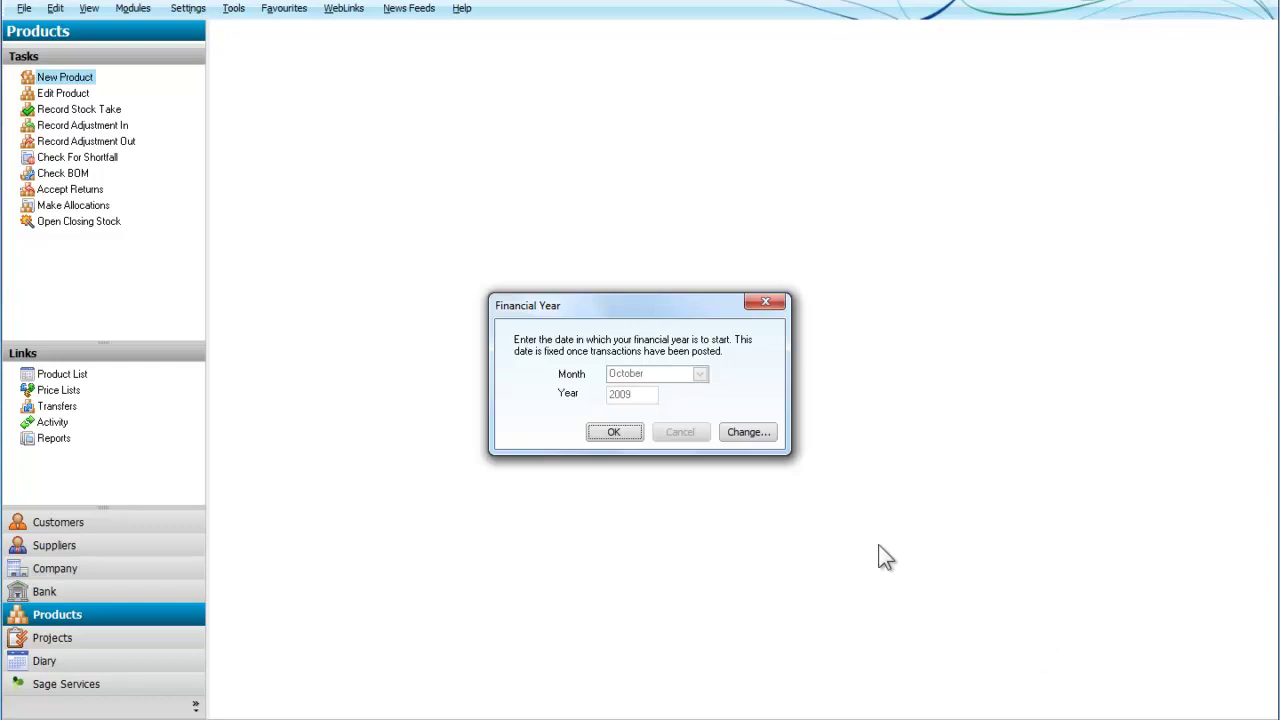
left_click(614, 432)
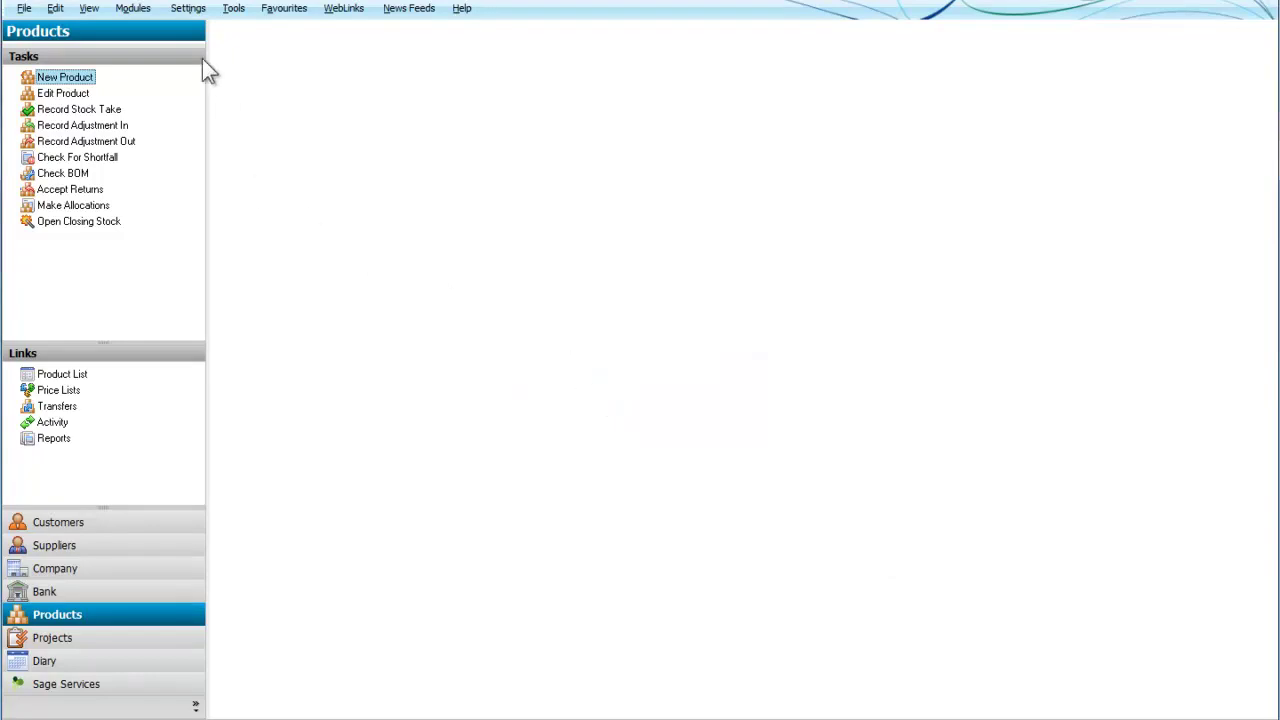
Try to set the default program date to 30/10/2010
left_click(187, 10)
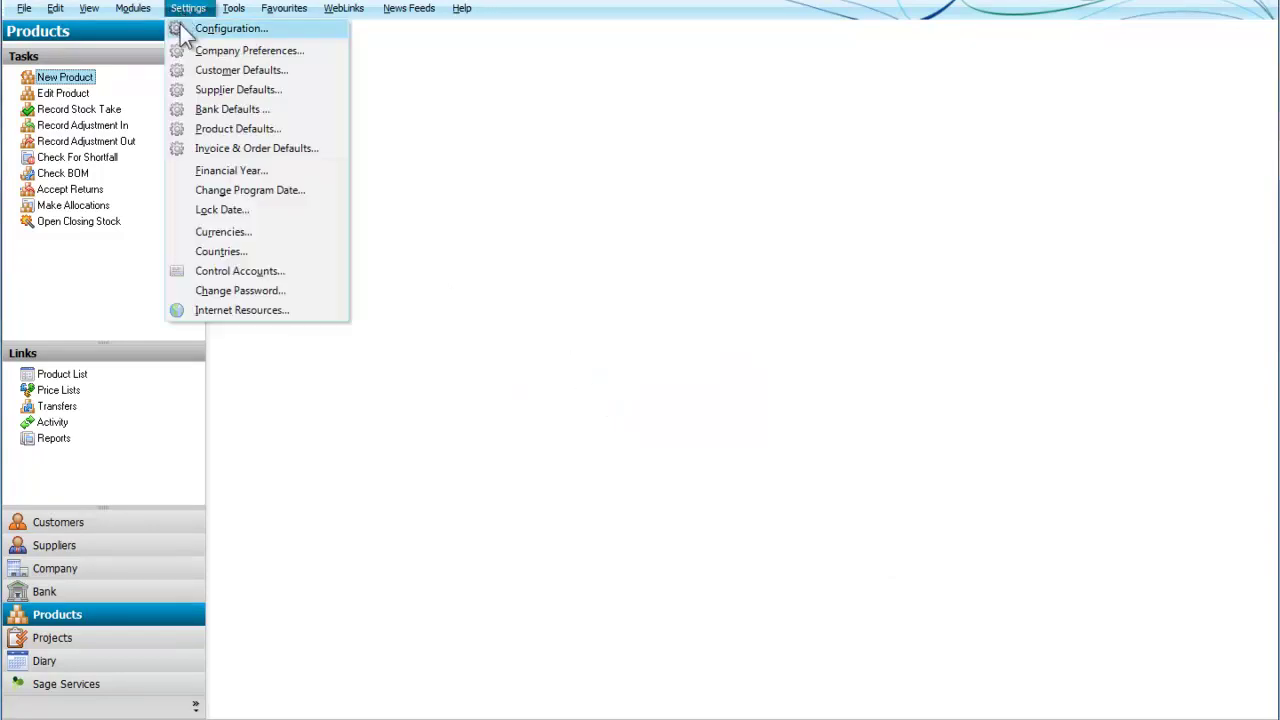
left_click(226, 190)
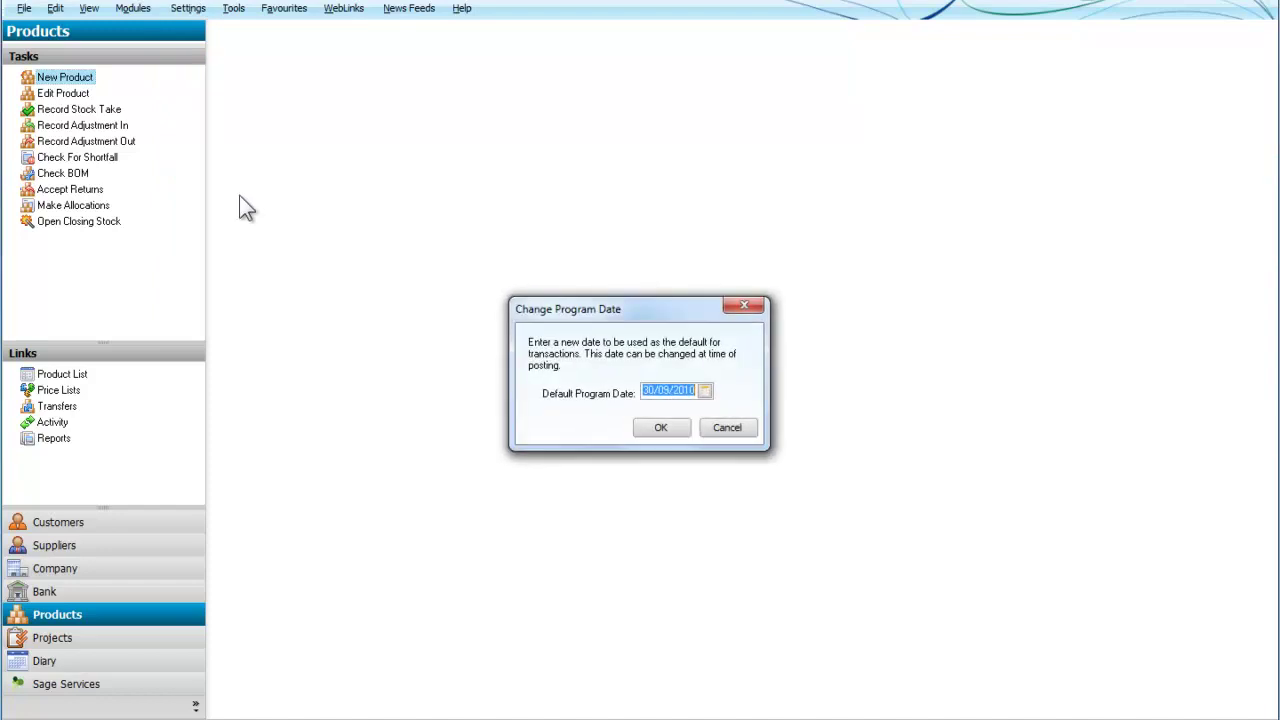
left_click(664, 392)
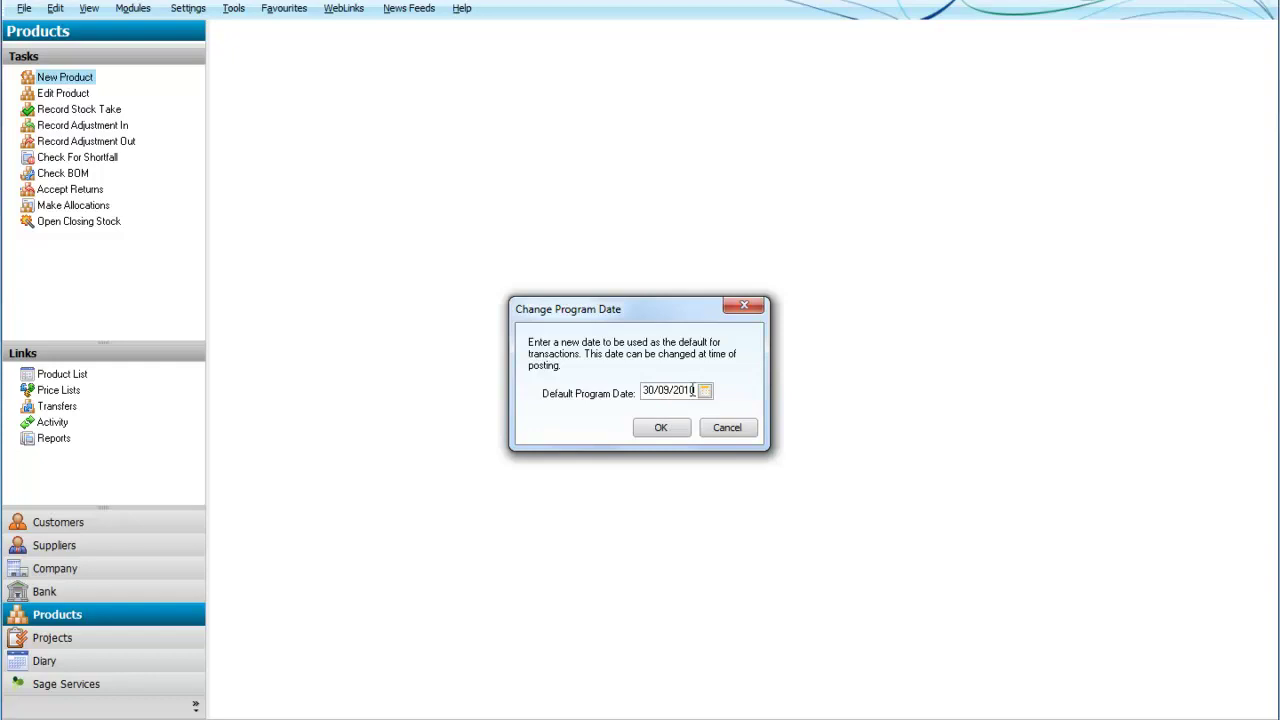
key("BackSpace")
type("1")
key("Delete")
type("2")
left_click(661, 427)
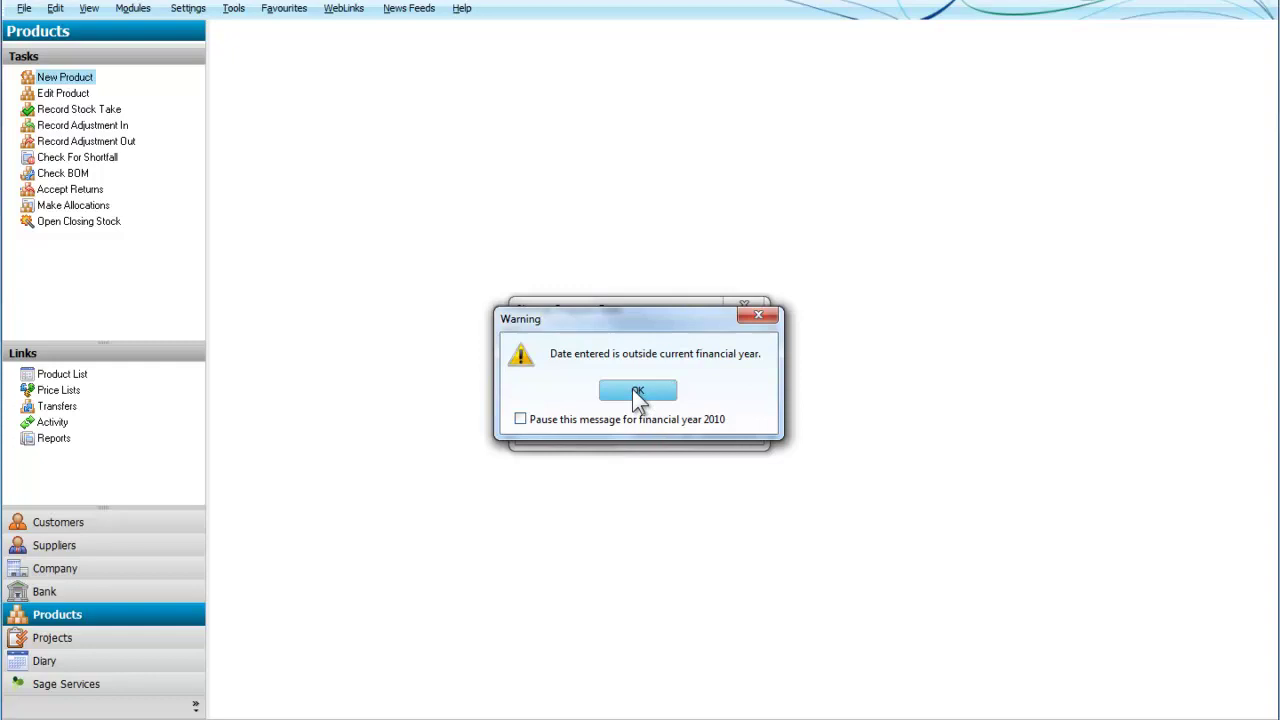
left_click(633, 390)
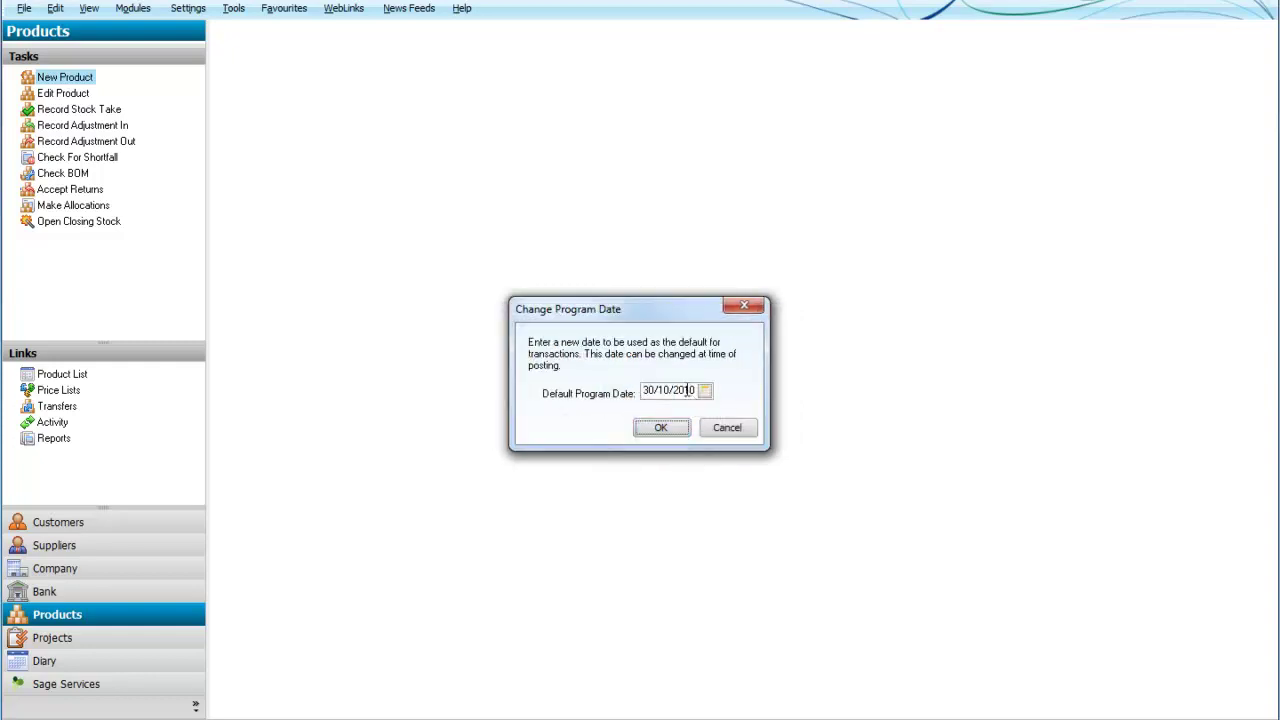
Try the year 2008 in the default program date, making it 30/10/2008
key("BackSpace")
key("BackSpace")
type("08")
left_click(648, 432)
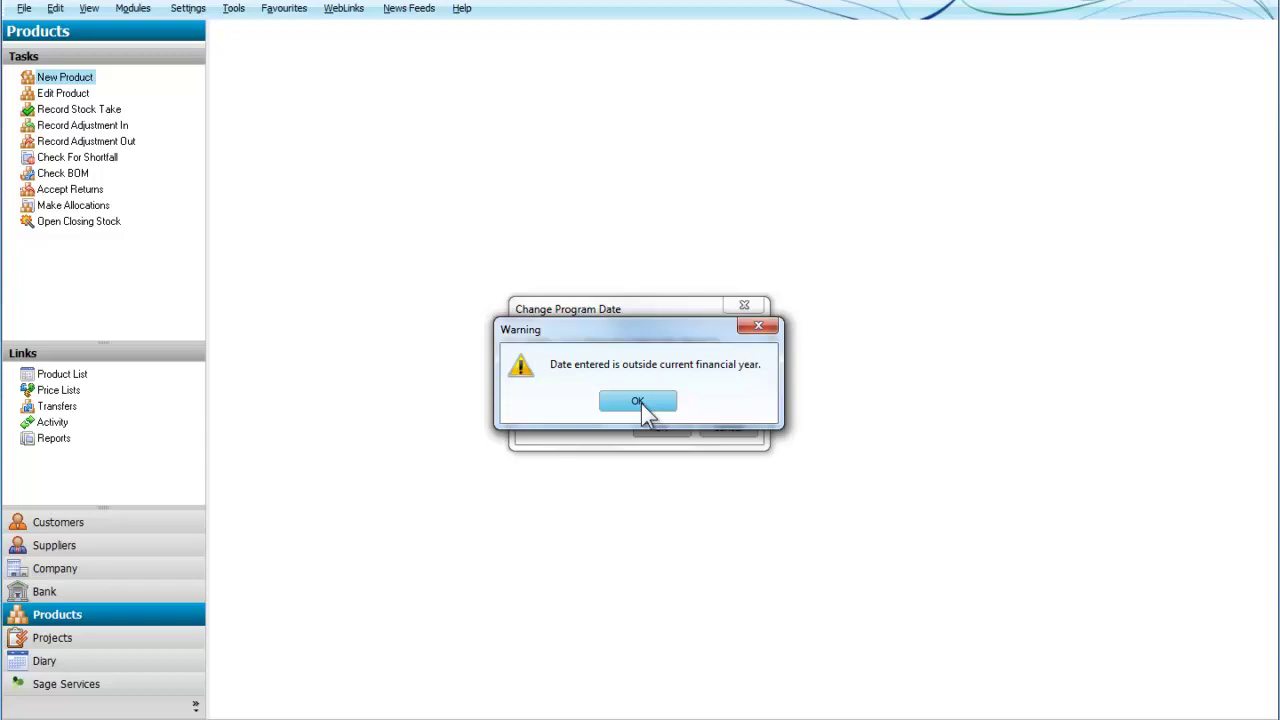
left_click(638, 401)
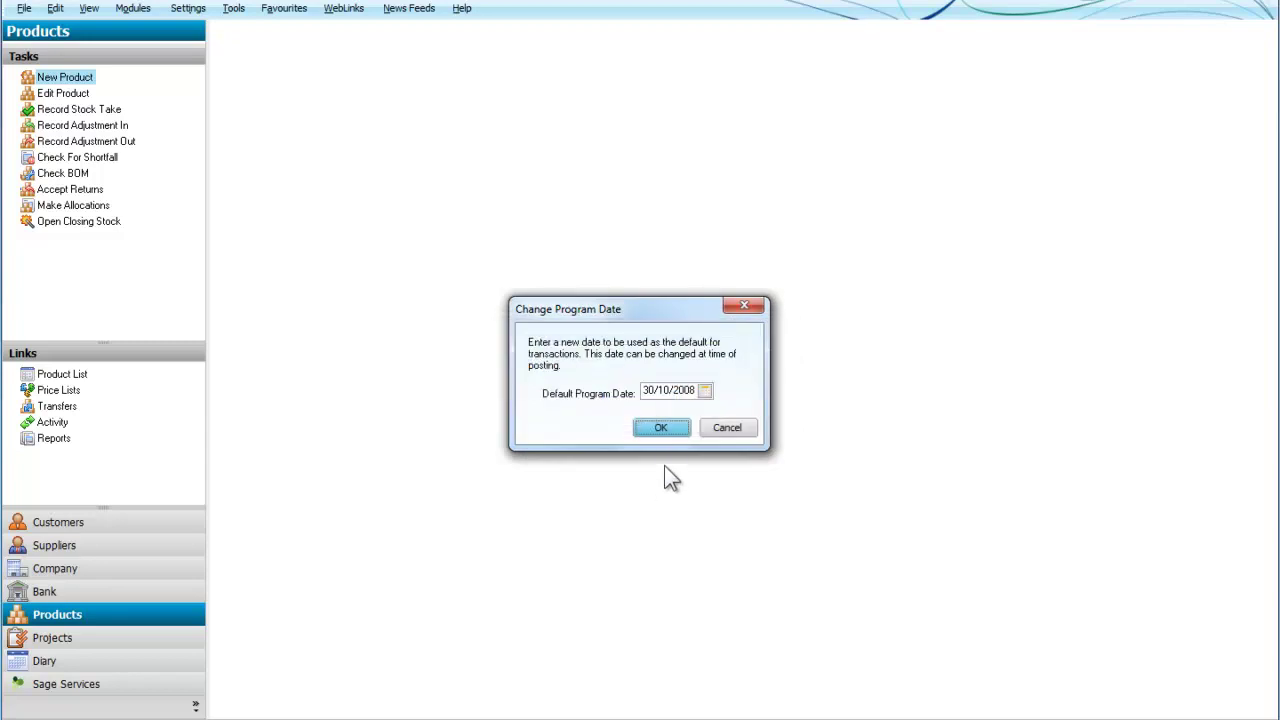
Try to set the default program date to 30/08/2009
left_click(665, 391)
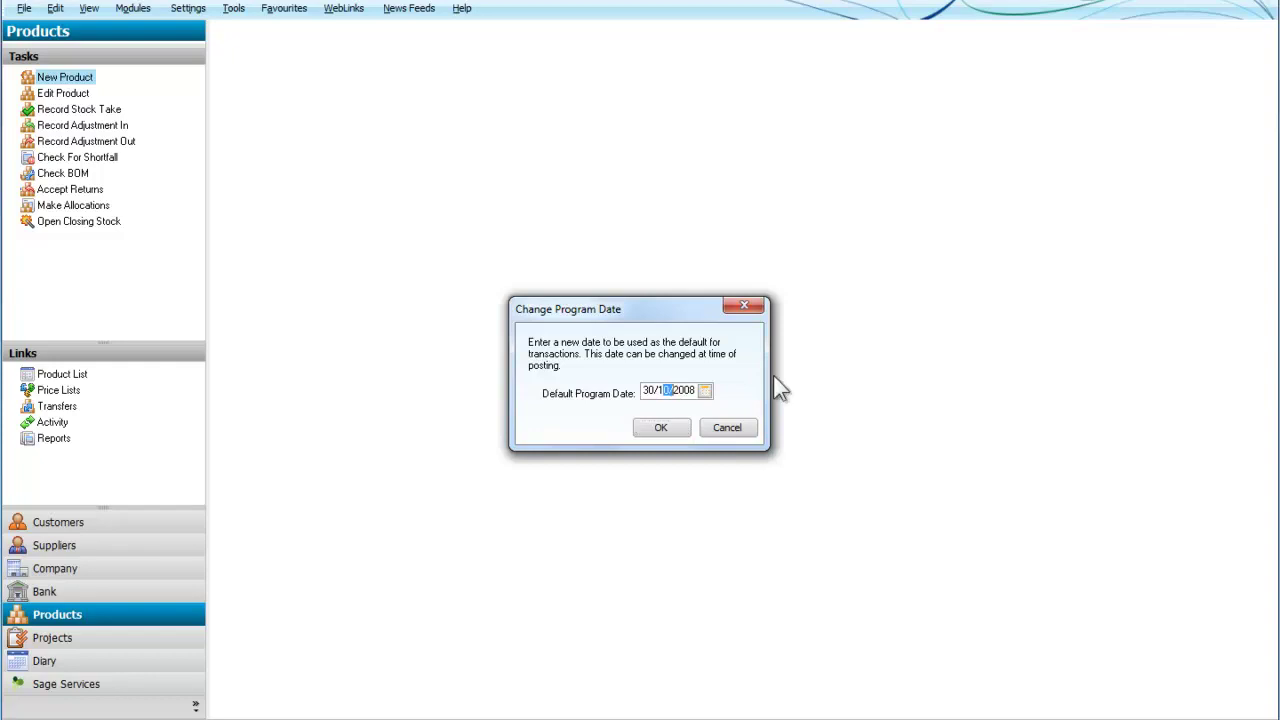
key("Delete")
type("08/20")
type("9")
left_click(674, 432)
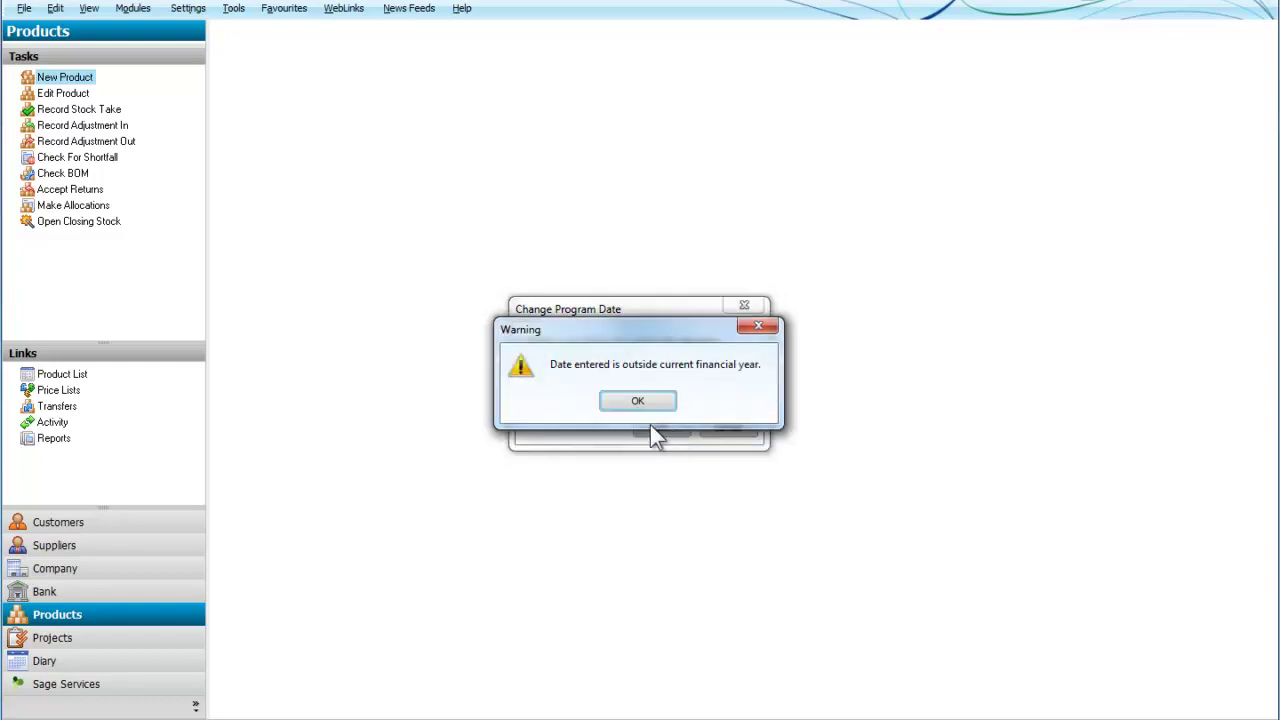
left_click(641, 401)
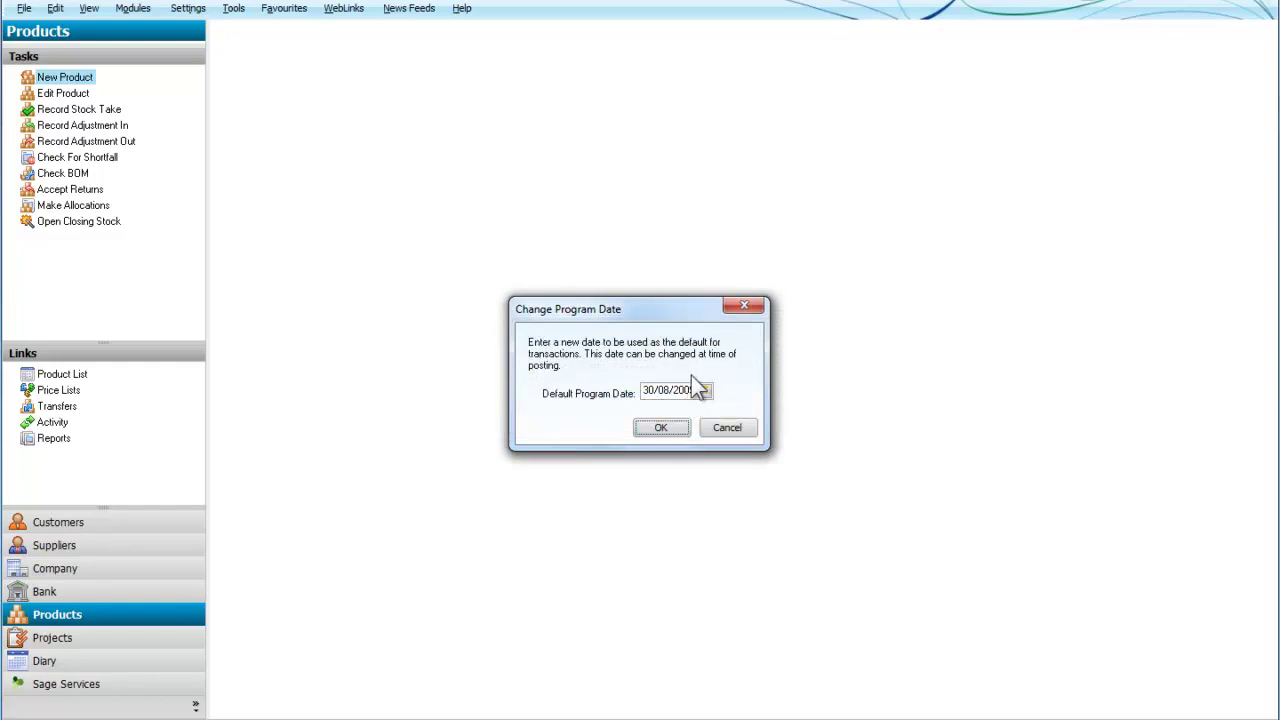
Change the year of the default program date to 2010 and apply 30/08/2010
left_click(694, 391)
key("BackSpace")
type("1")
left_click(662, 427)
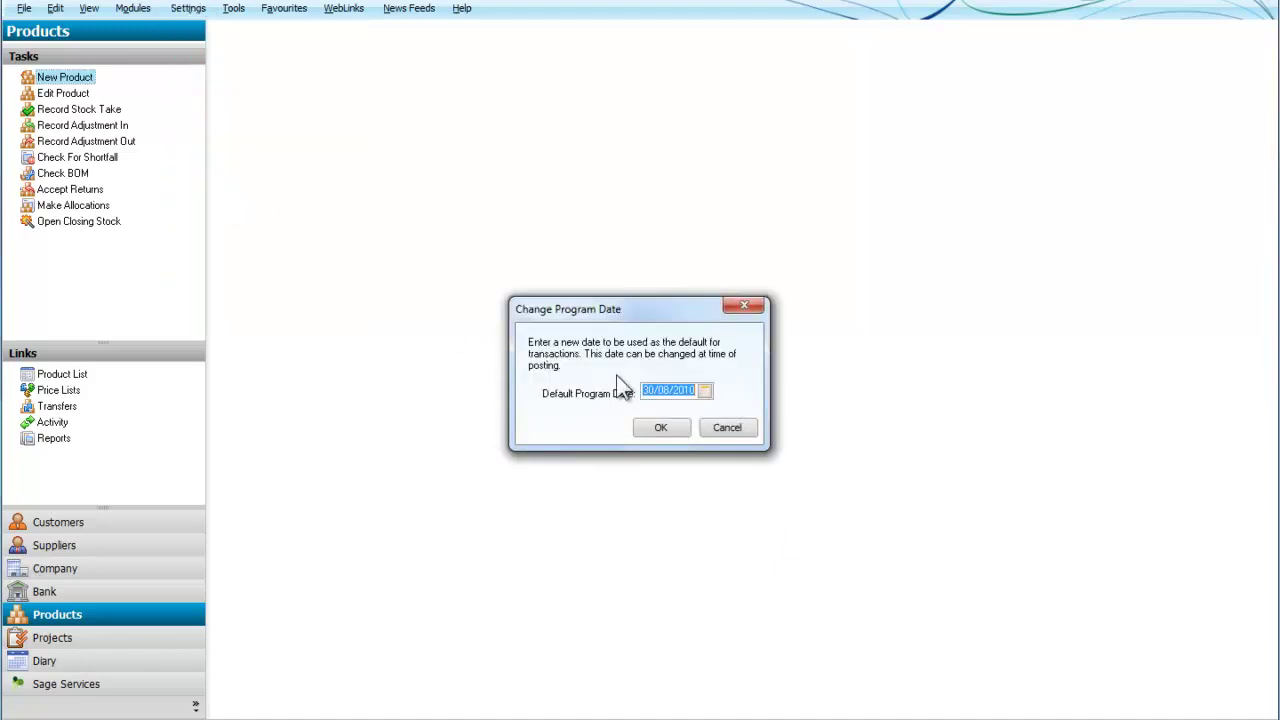
Set the month of the default program date to 09 and apply the date
left_click(661, 390)
type("9")
left_click(661, 427)
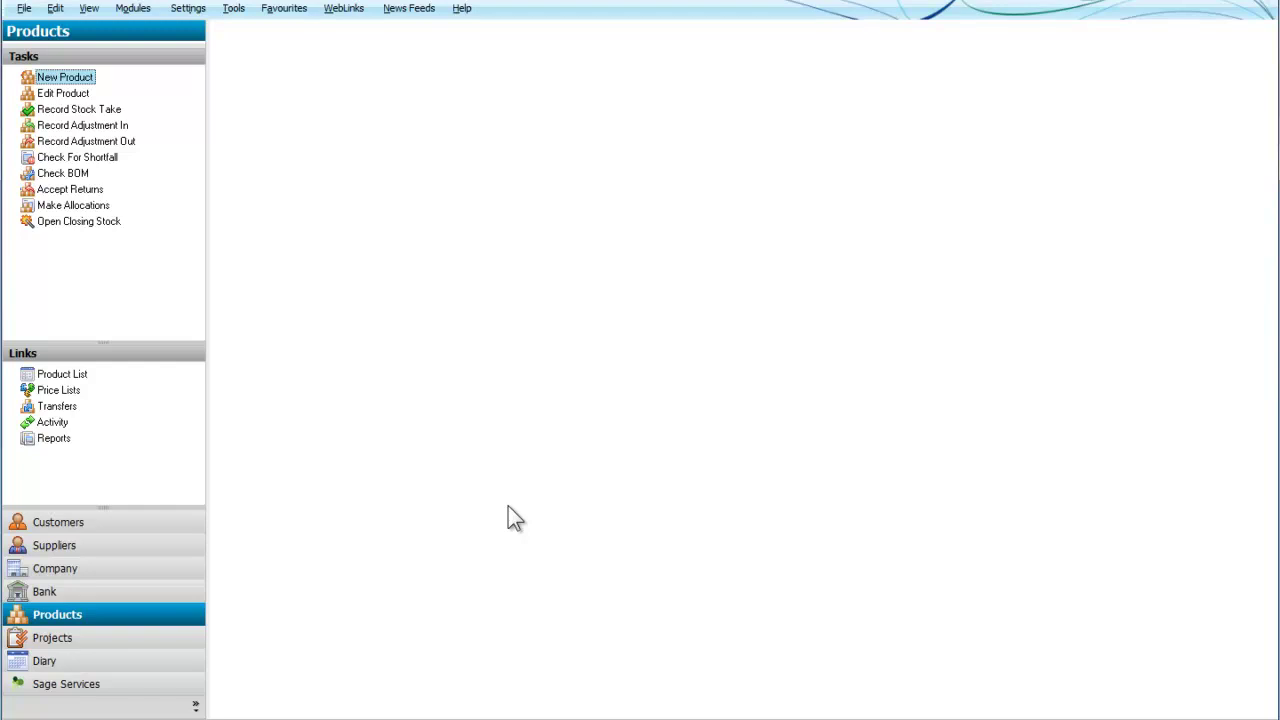
left_click(192, 9)
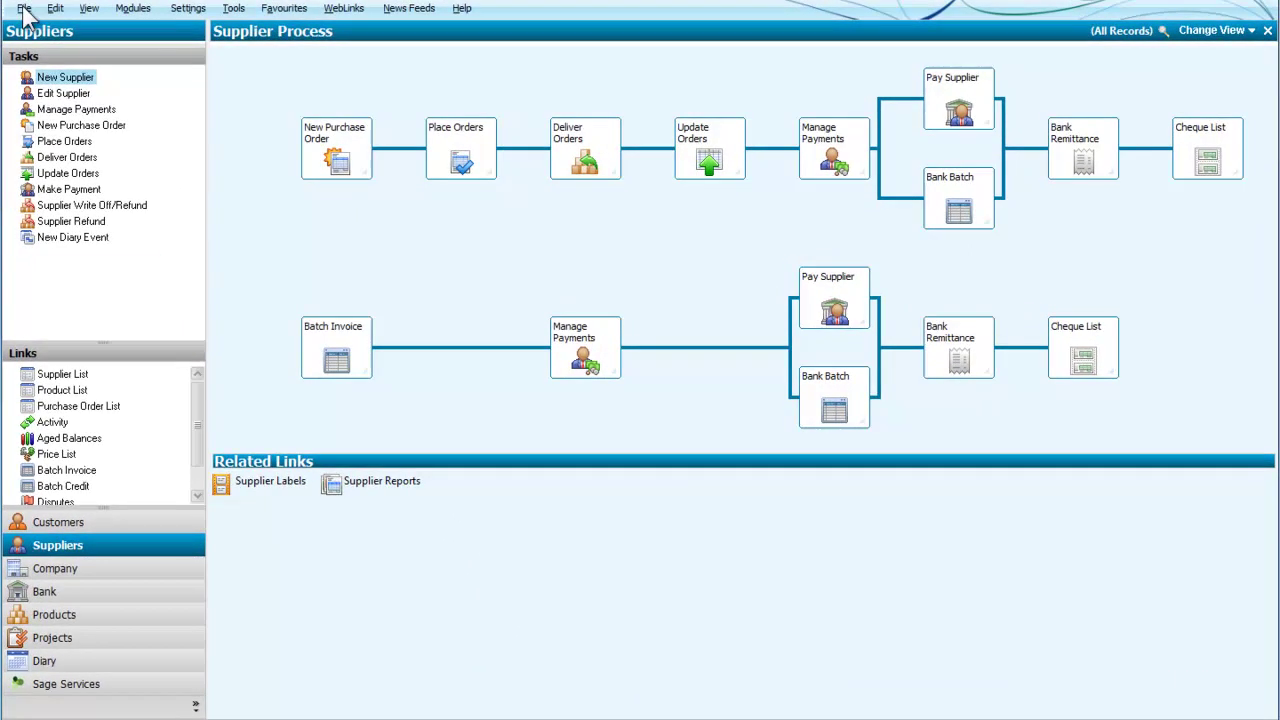
Start a company backup and run the data check first, closing its report and the file maintenance window
left_click(24, 9)
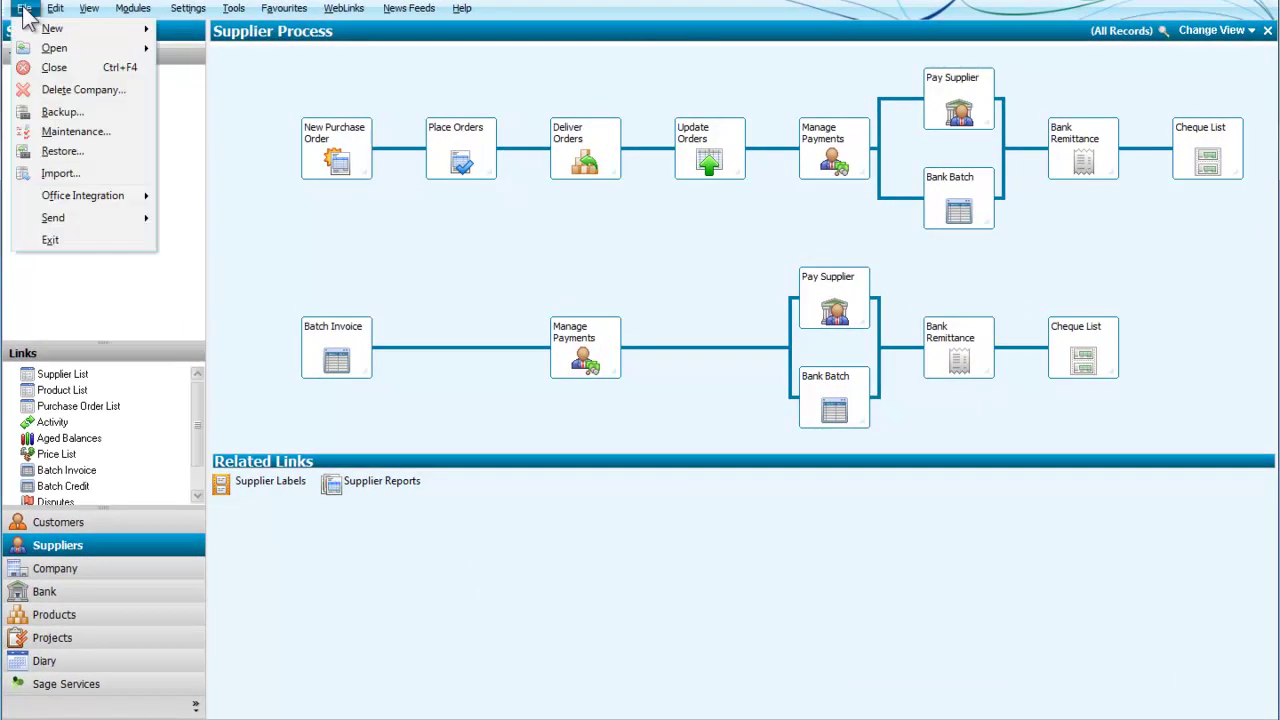
left_click(66, 117)
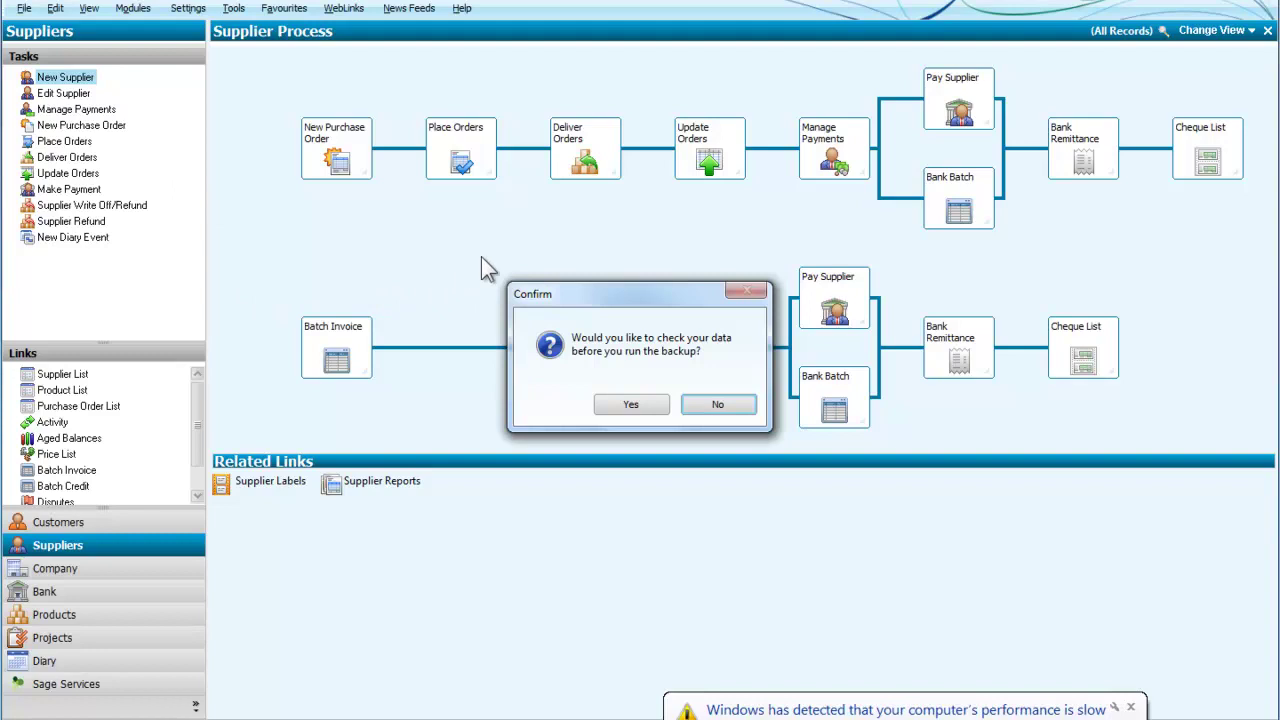
left_click(631, 405)
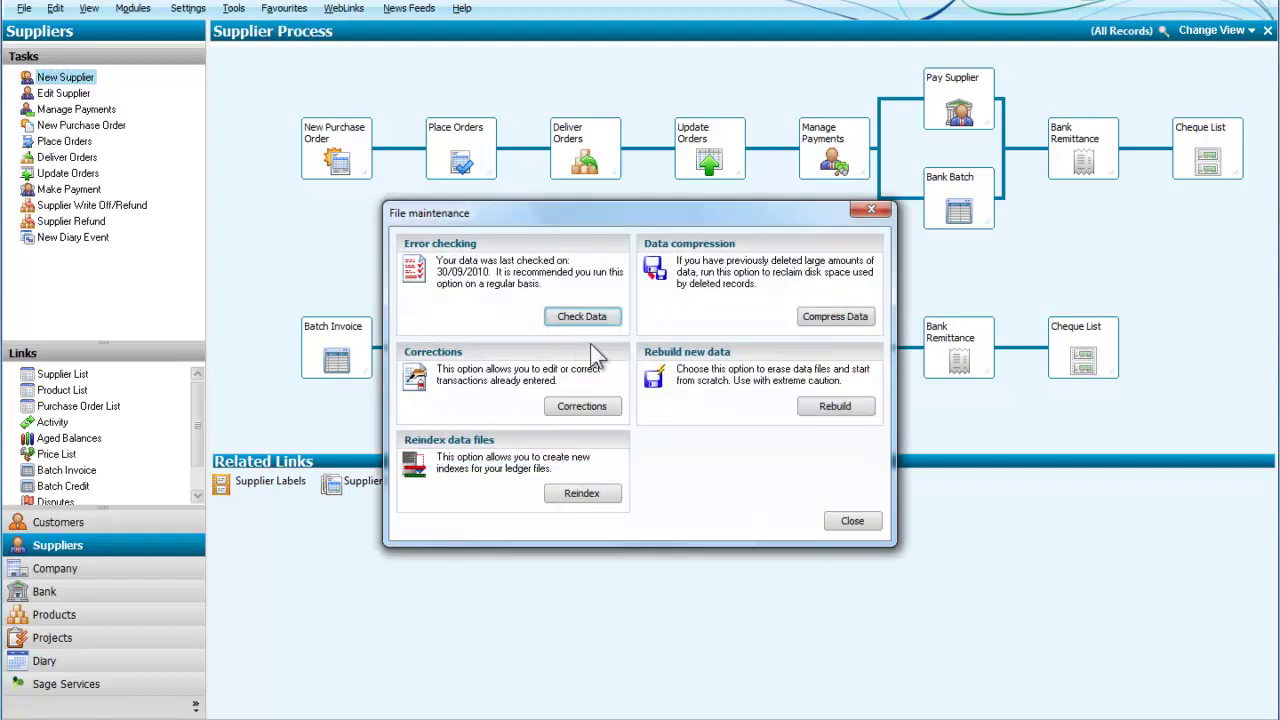
left_click(581, 316)
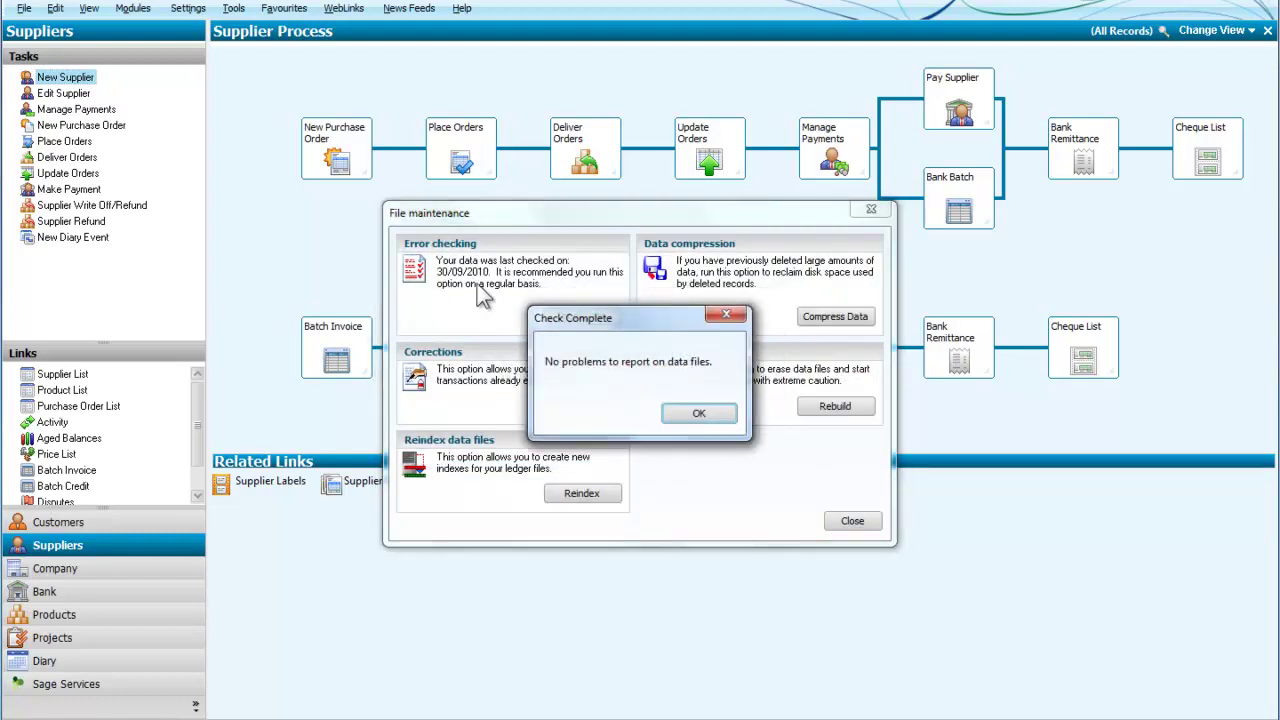
left_click(699, 414)
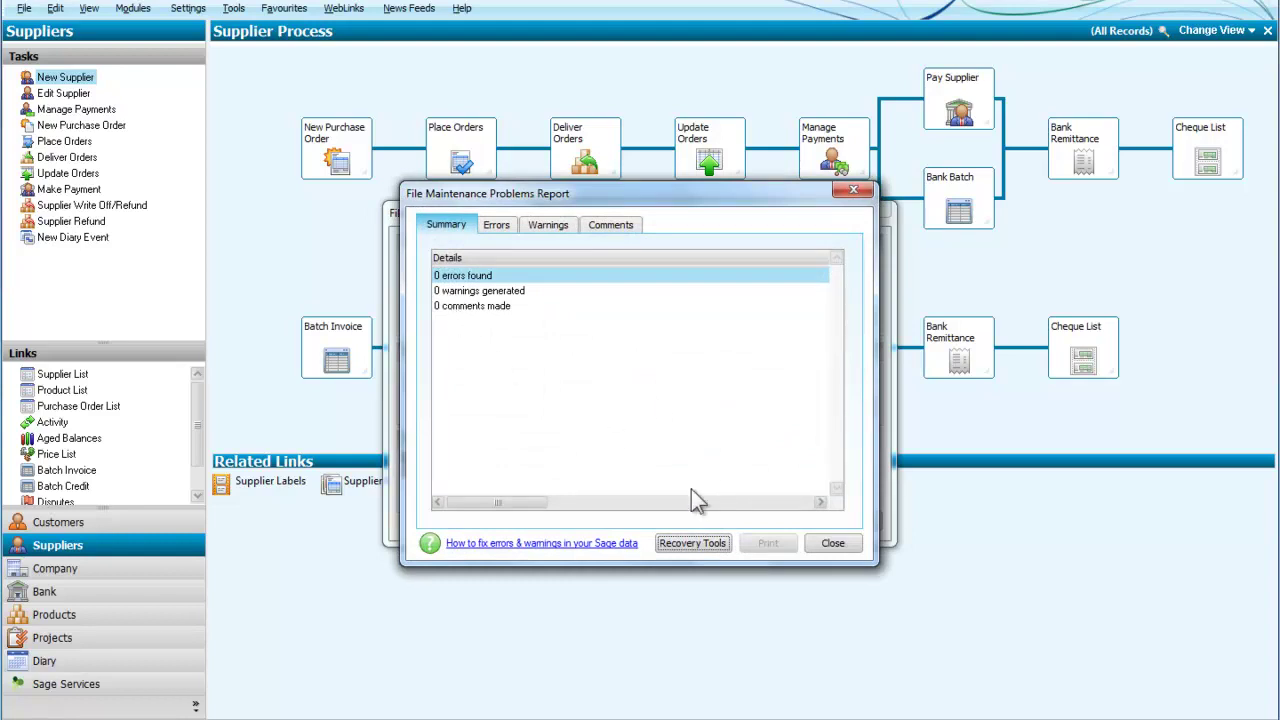
left_click(833, 543)
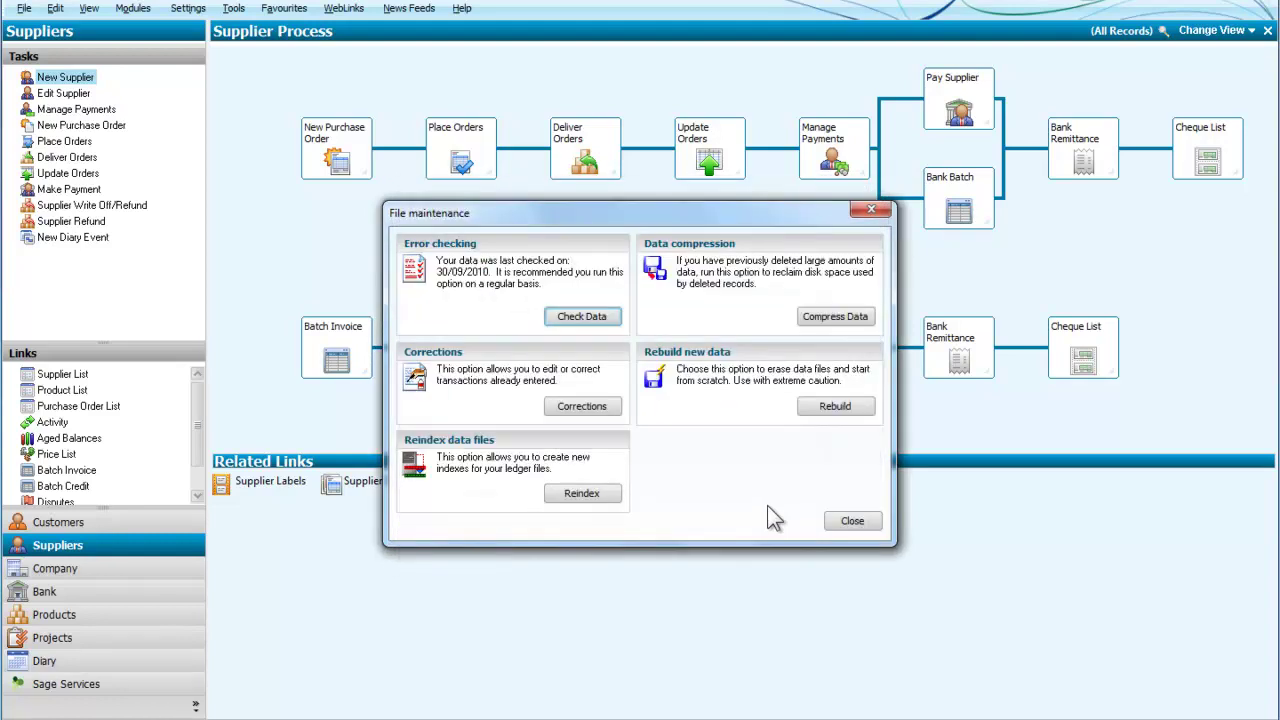
left_click(845, 522)
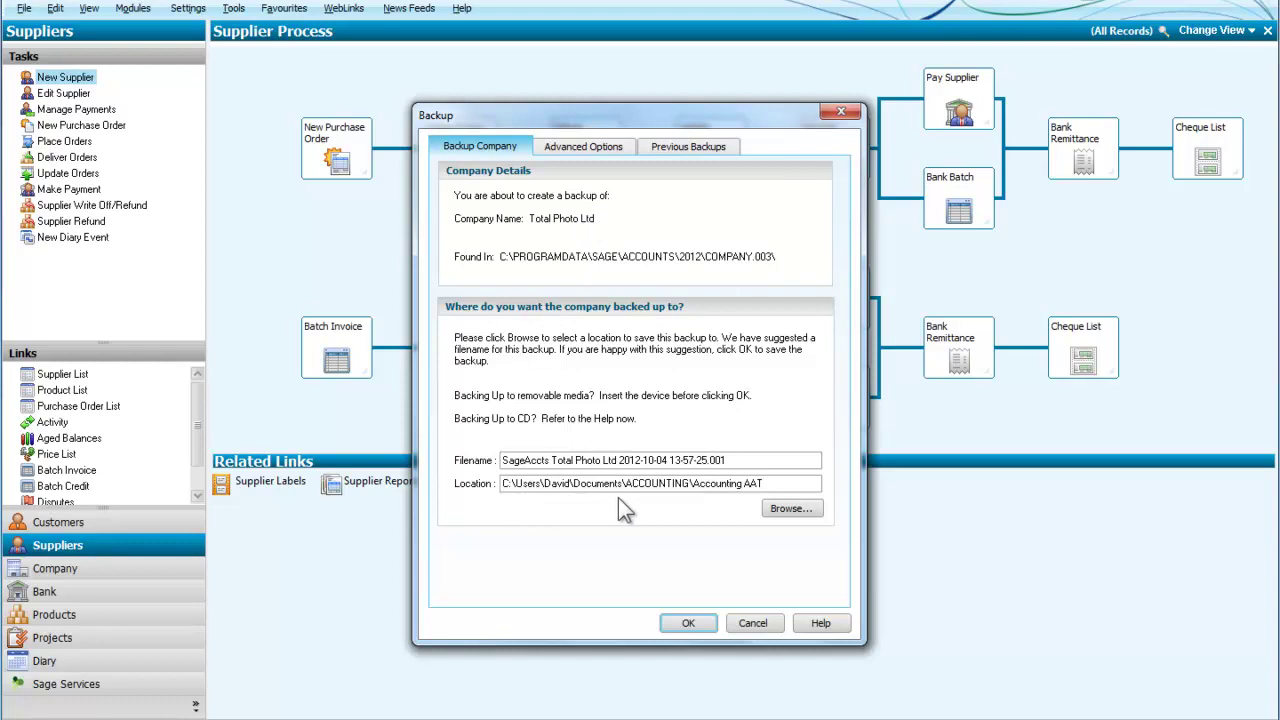
Choose Removable Disk (F:) as the backup location
left_click(786, 511)
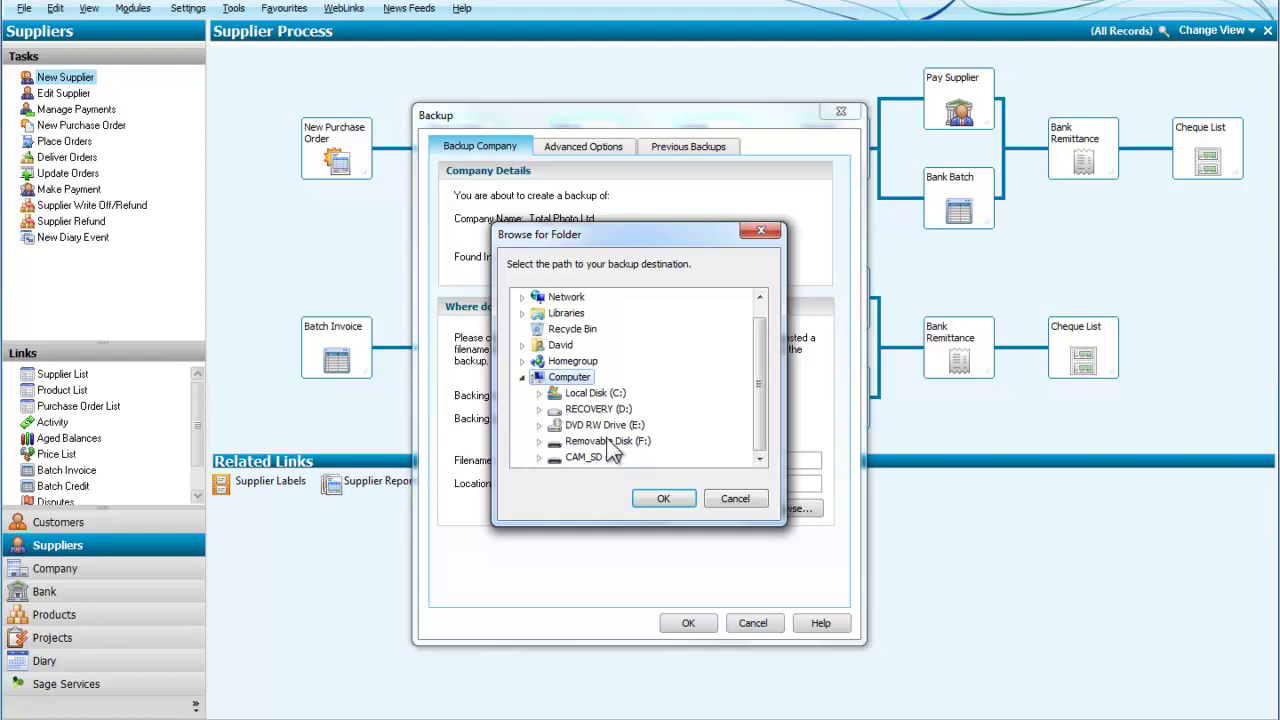
left_click(607, 441)
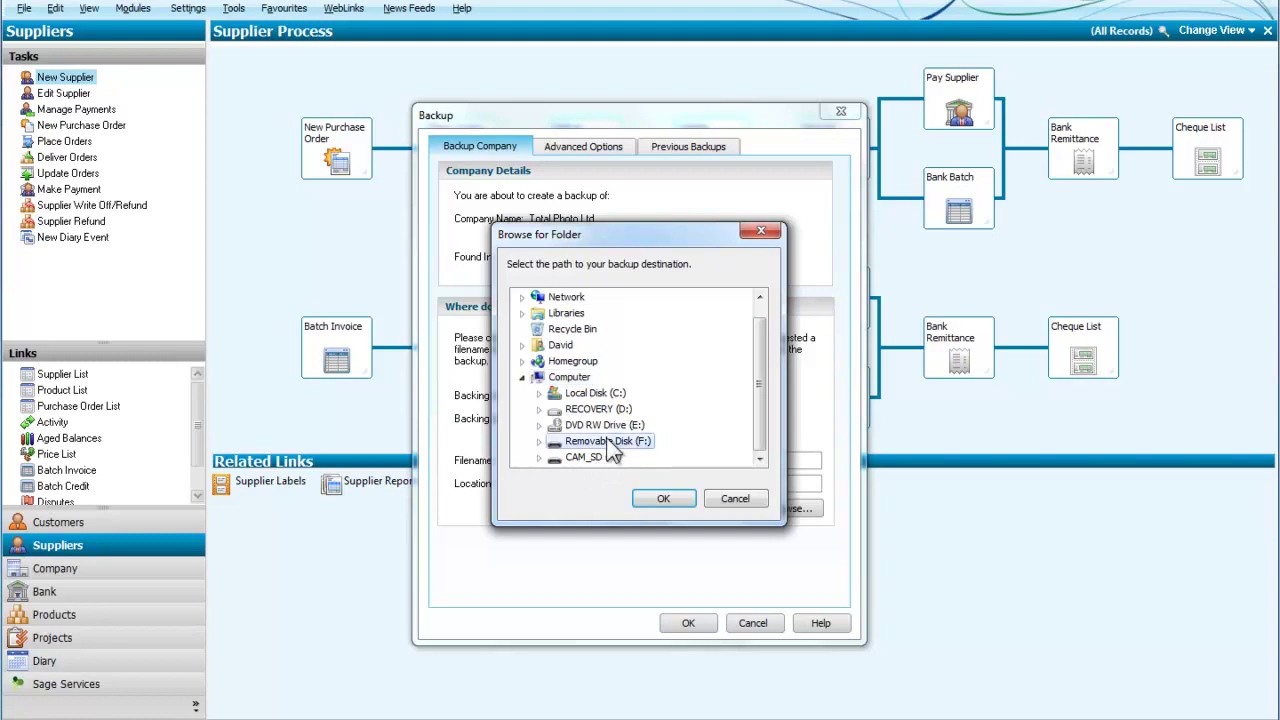
left_click(660, 502)
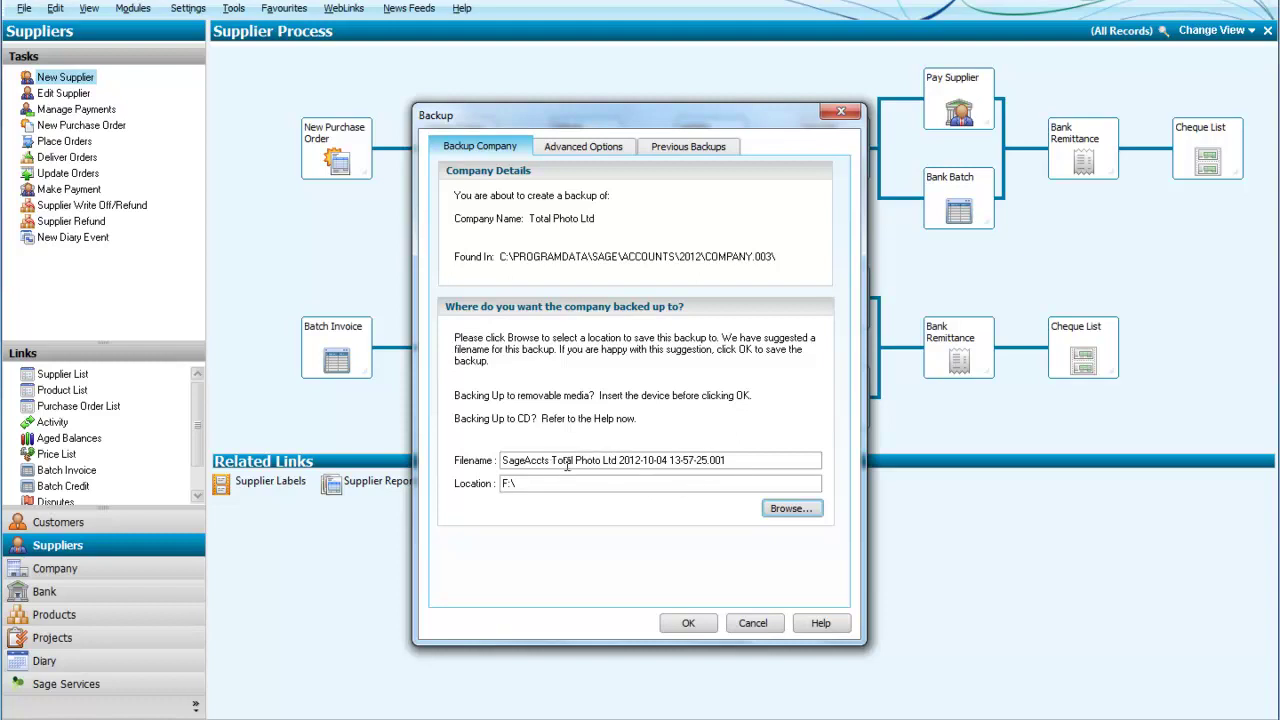
Insert MYNAME before the date in the backup filename and run the backup
left_click(619, 460)
type("MYNA")
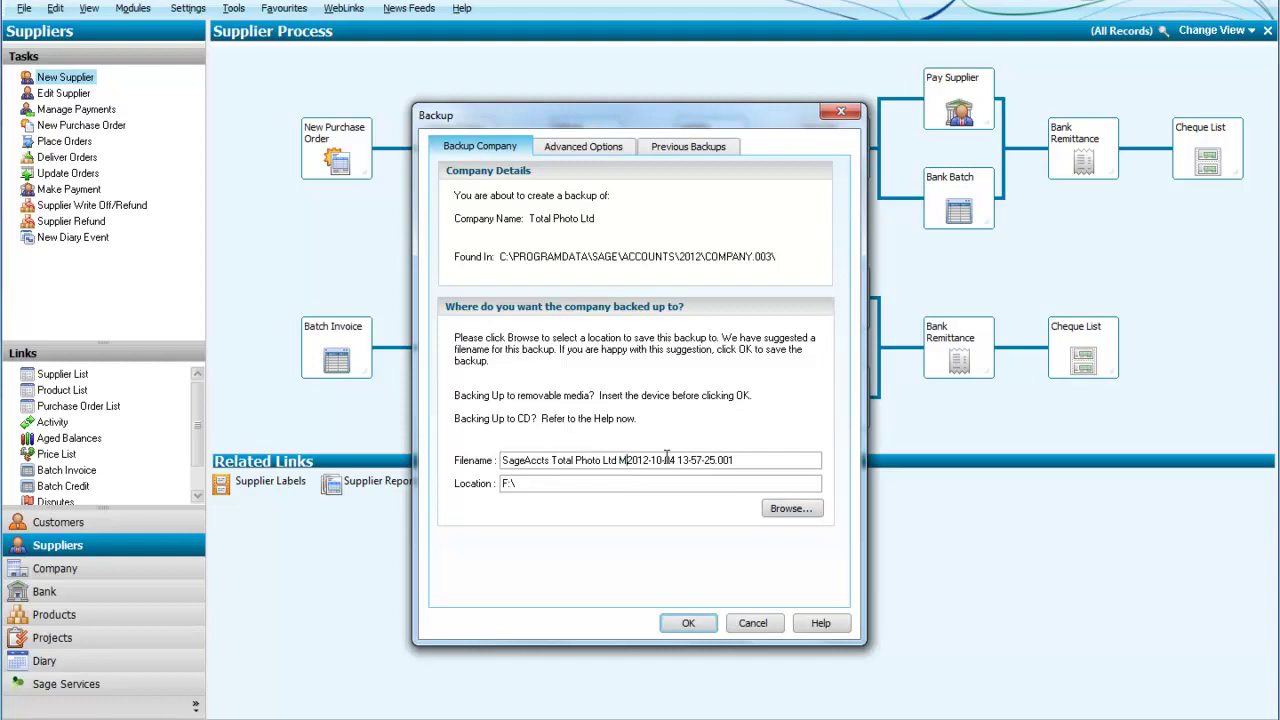
type("ME")
left_click(684, 624)
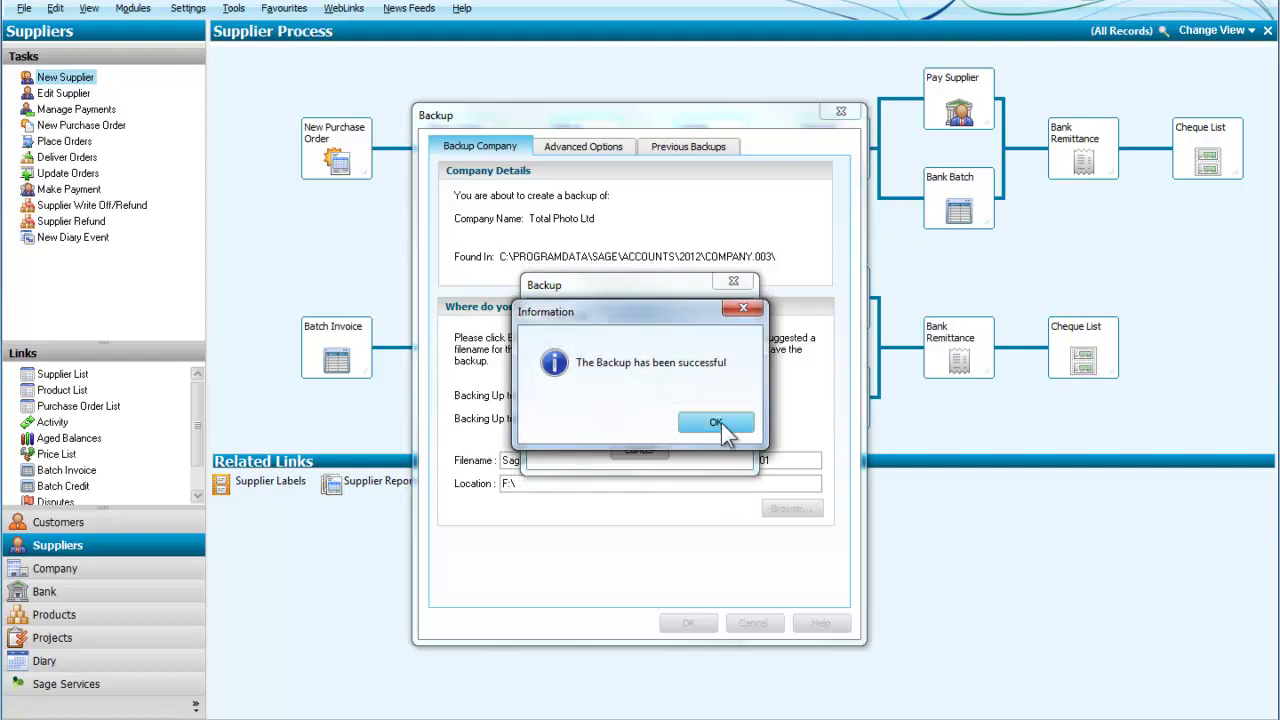
left_click(717, 422)
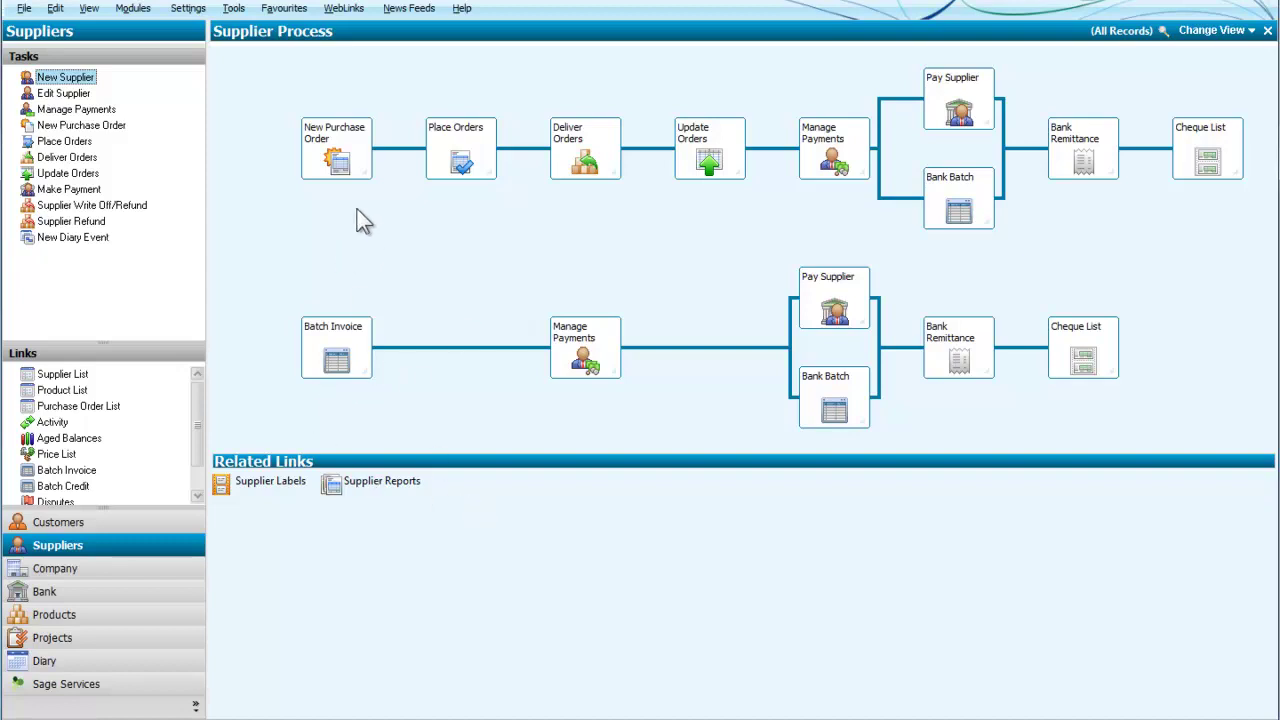
Start a company data restore, agreeing to close all other open windows
left_click(24, 9)
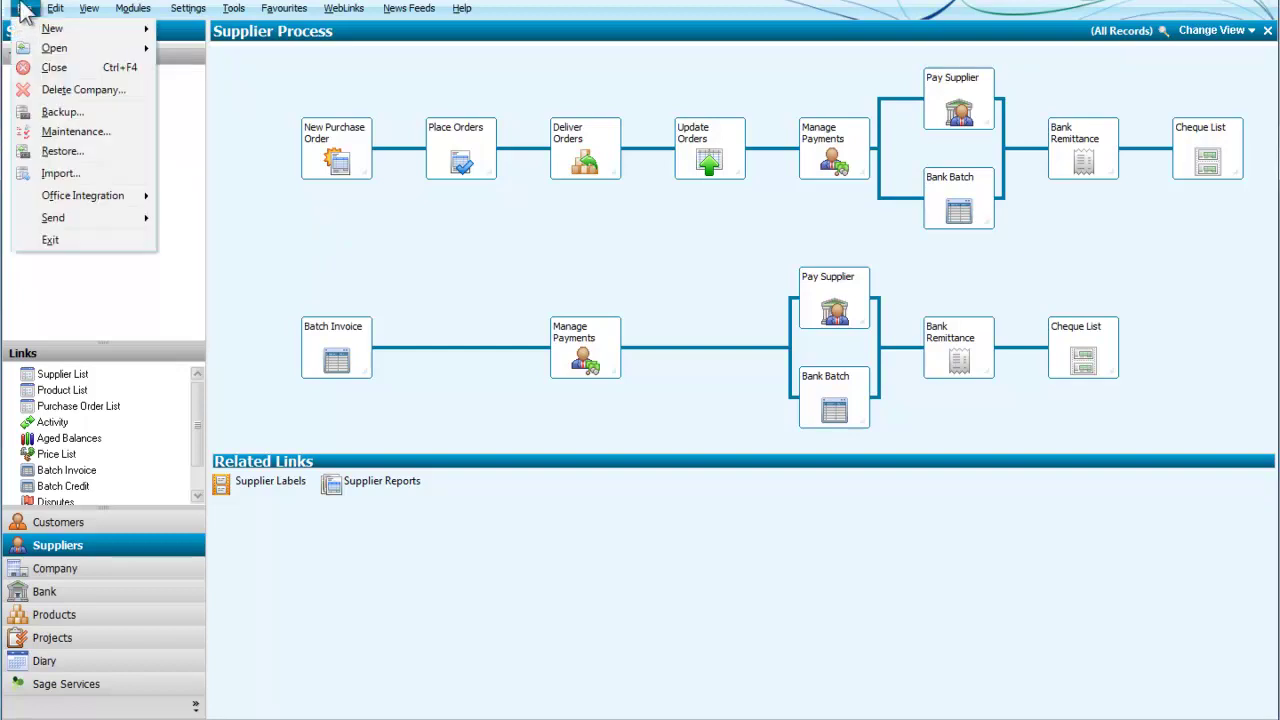
left_click(62, 151)
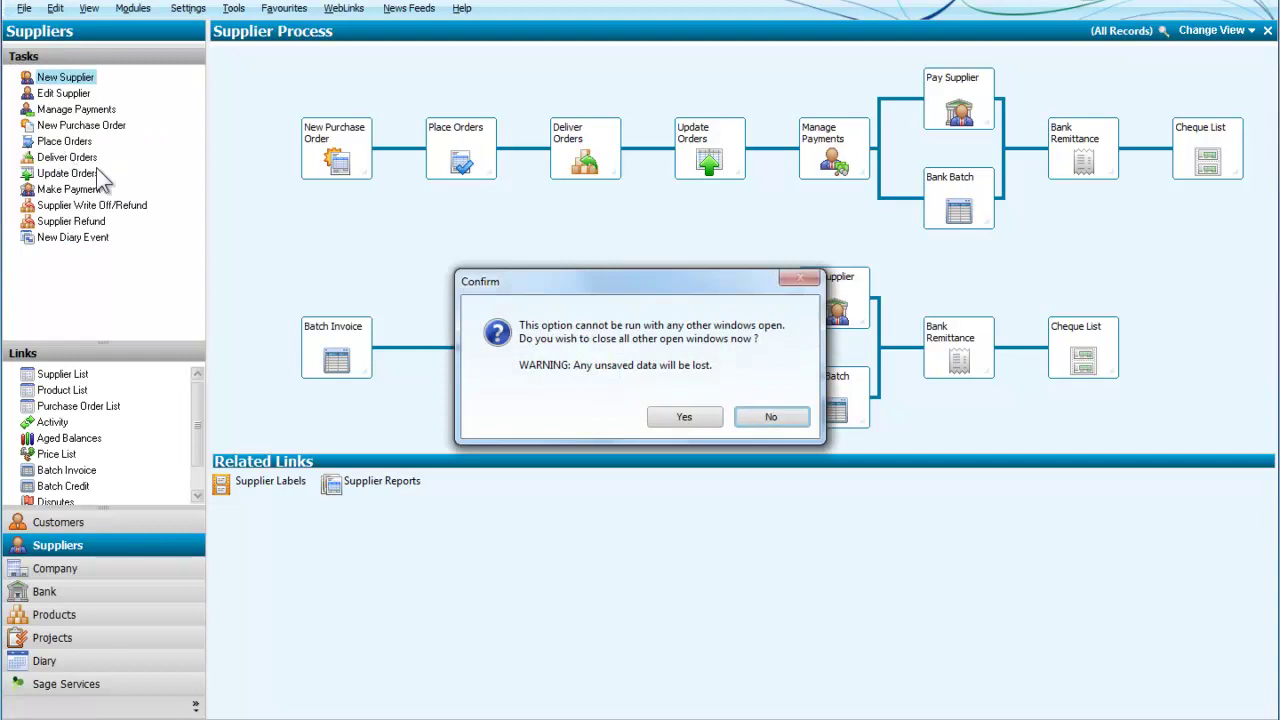
left_click(684, 416)
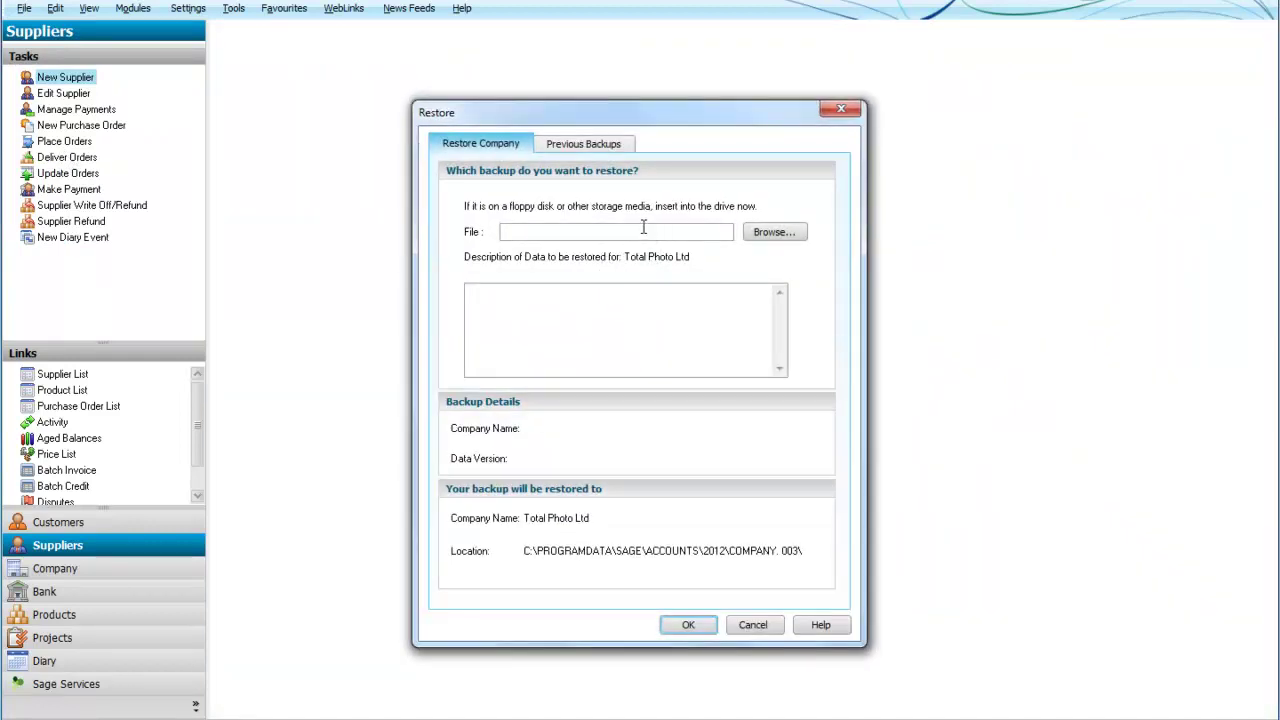
left_click(760, 235)
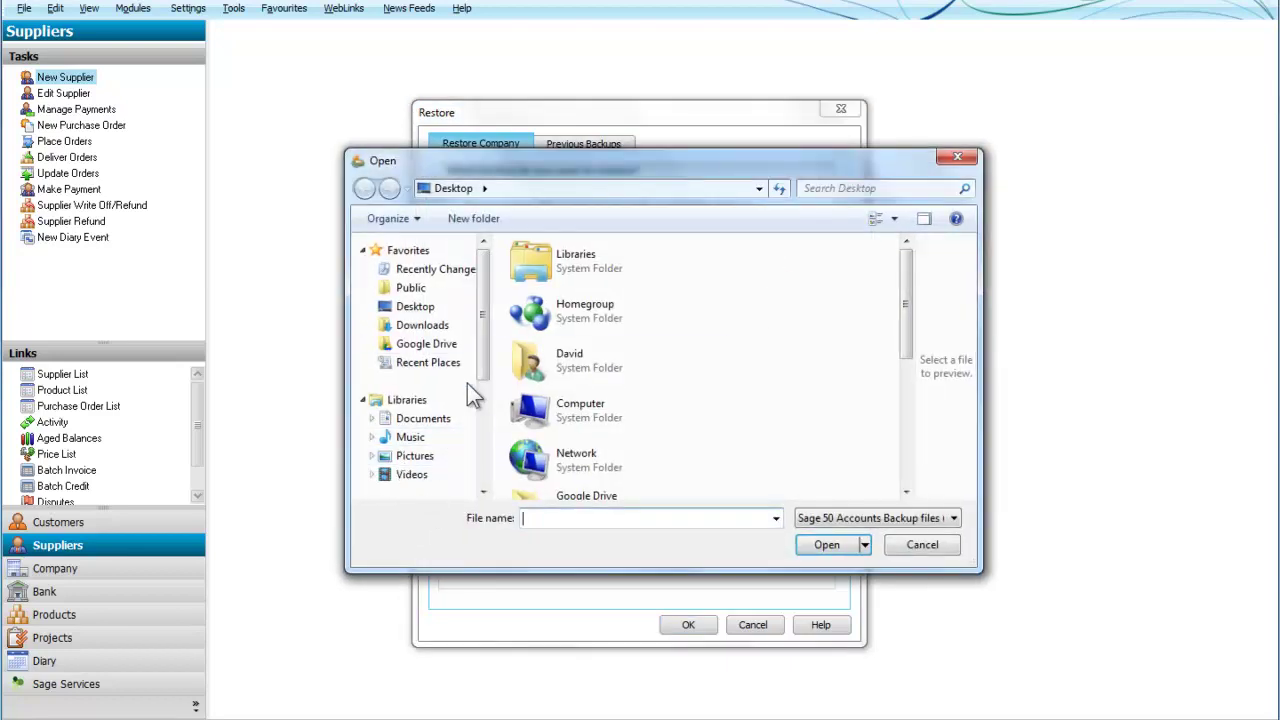
left_click_drag(483, 340, 490, 465)
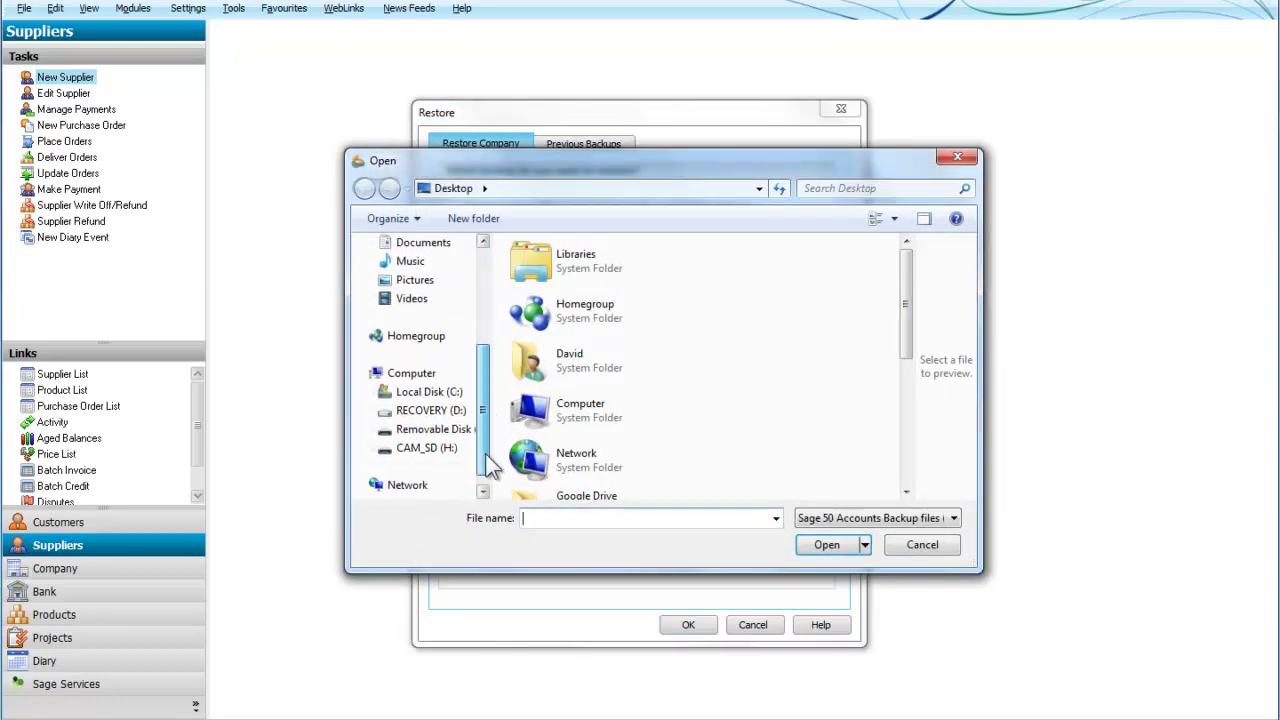
left_click(419, 438)
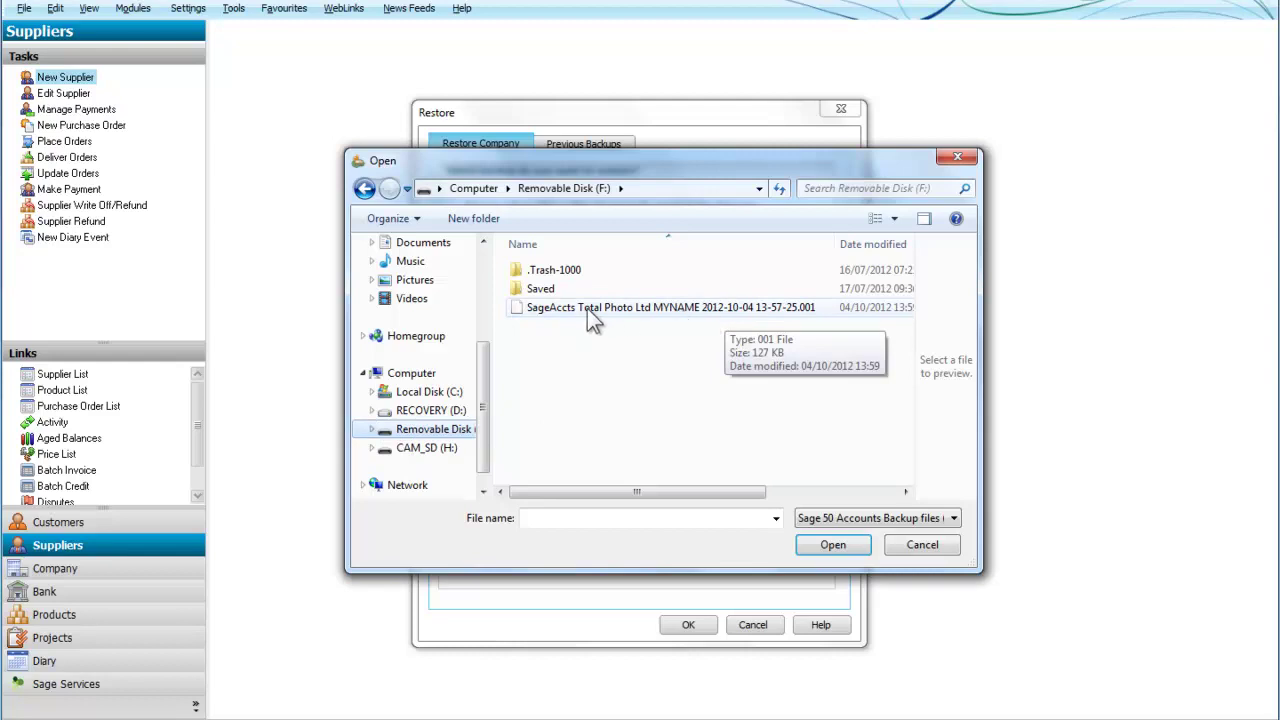
left_click(671, 308)
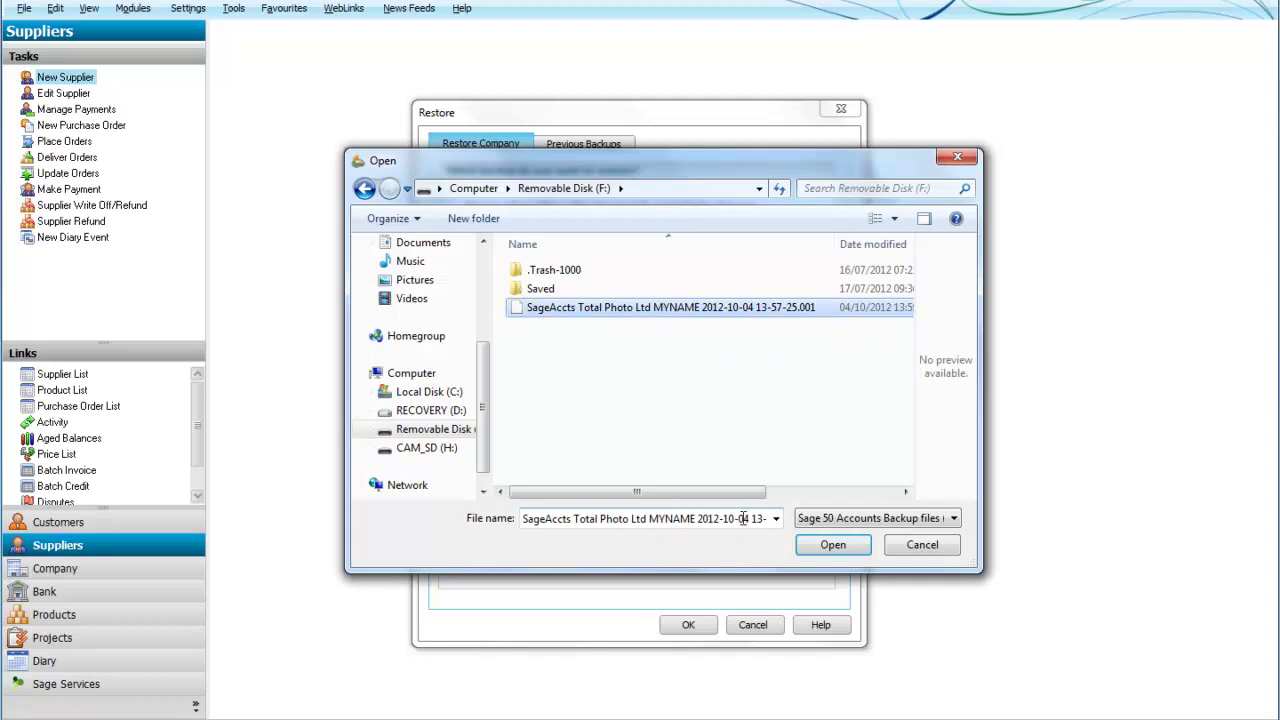
left_click(825, 546)
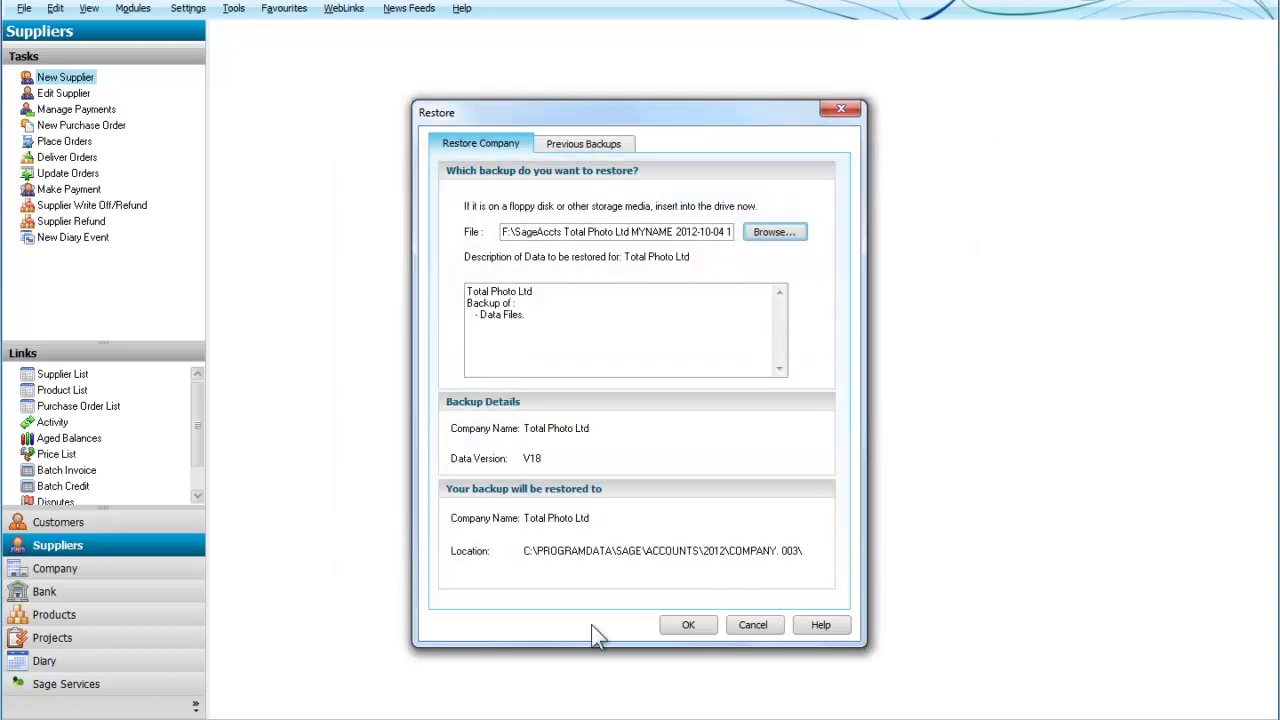
Run the restore of the chosen backup, accepting that the current company's data is overwritten, and close the completion message
left_click(687, 625)
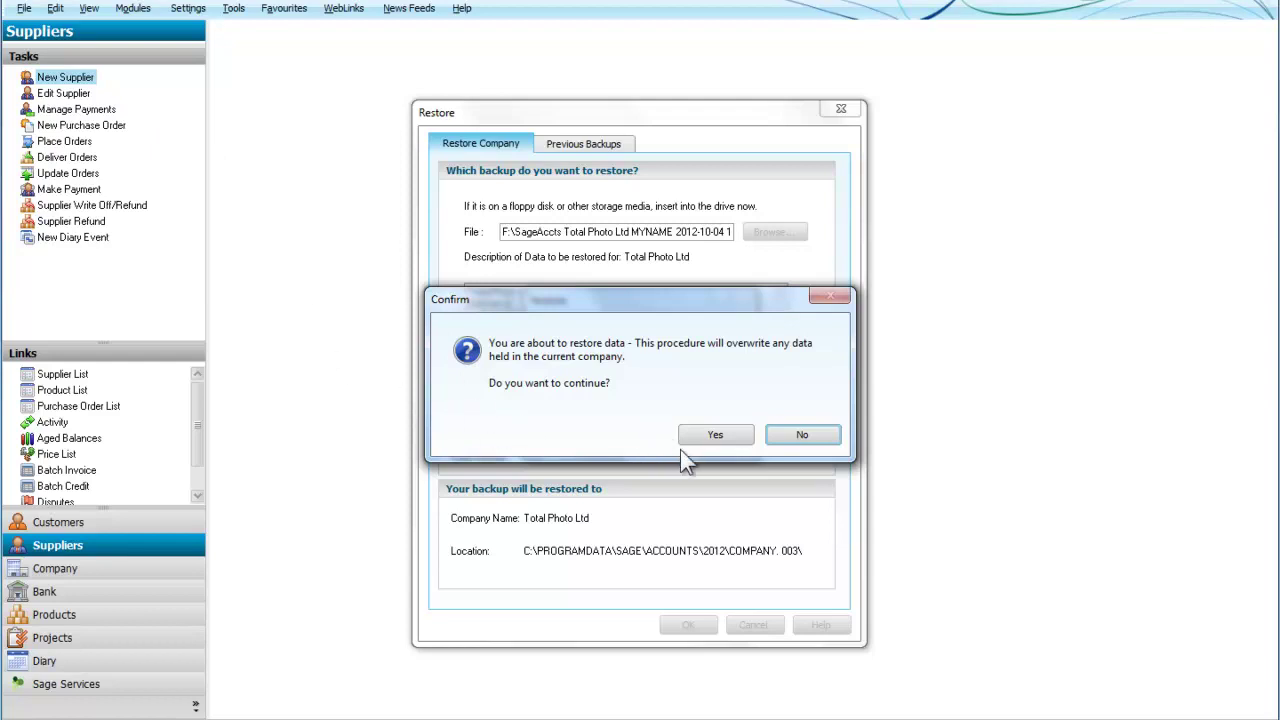
left_click(719, 437)
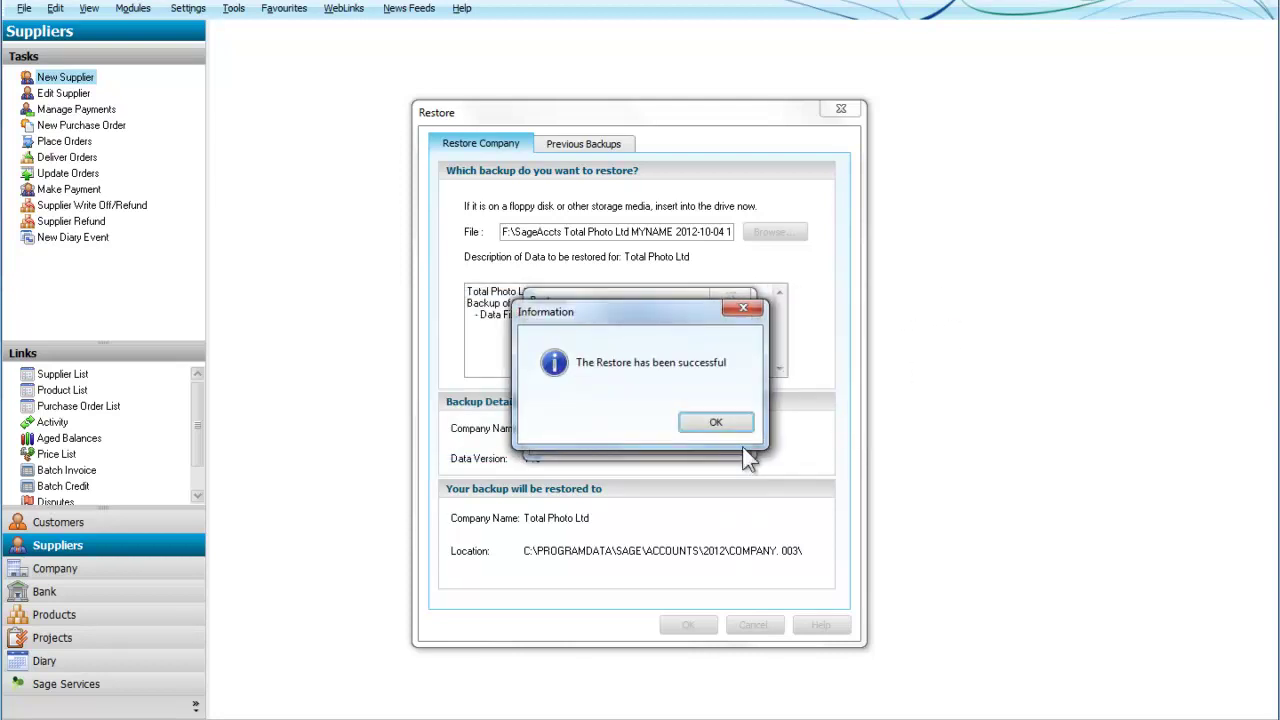
left_click(724, 421)
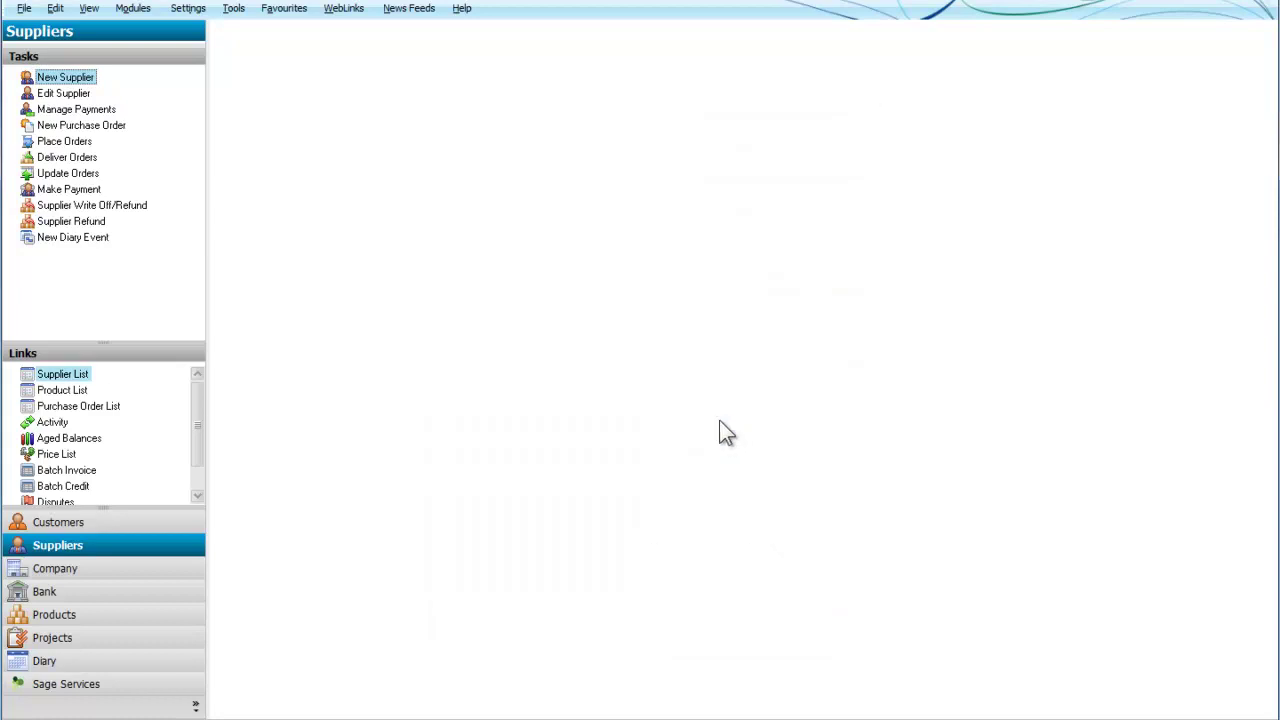